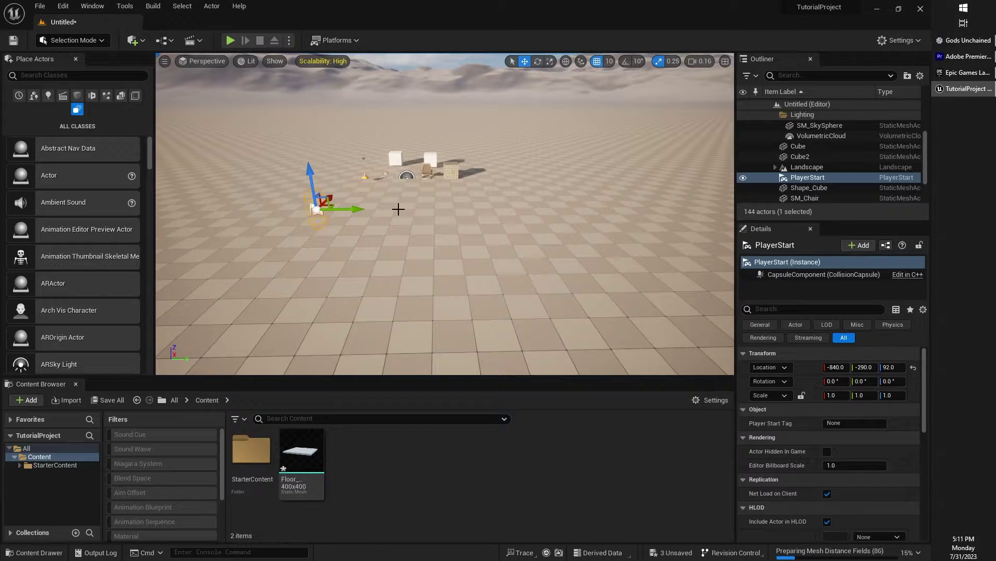
Reposition the Player Start on the floor to about X -560, Y -740, keeping Z at 92.
right_click_drag(398, 209, 530, 204)
key("w")
key("w")
key("e")
key("s")
key("a")
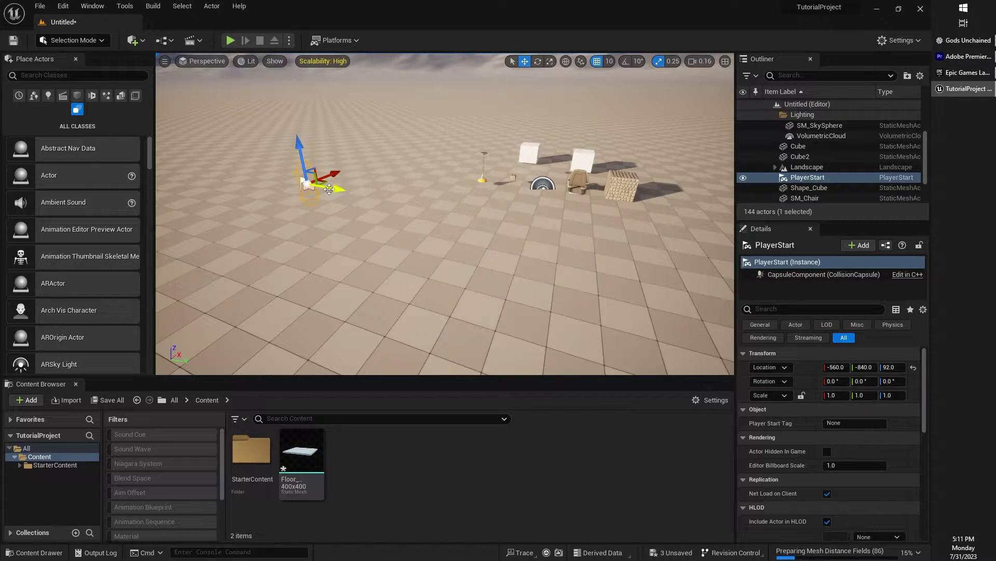
right_click_drag(440, 215, 427, 200)
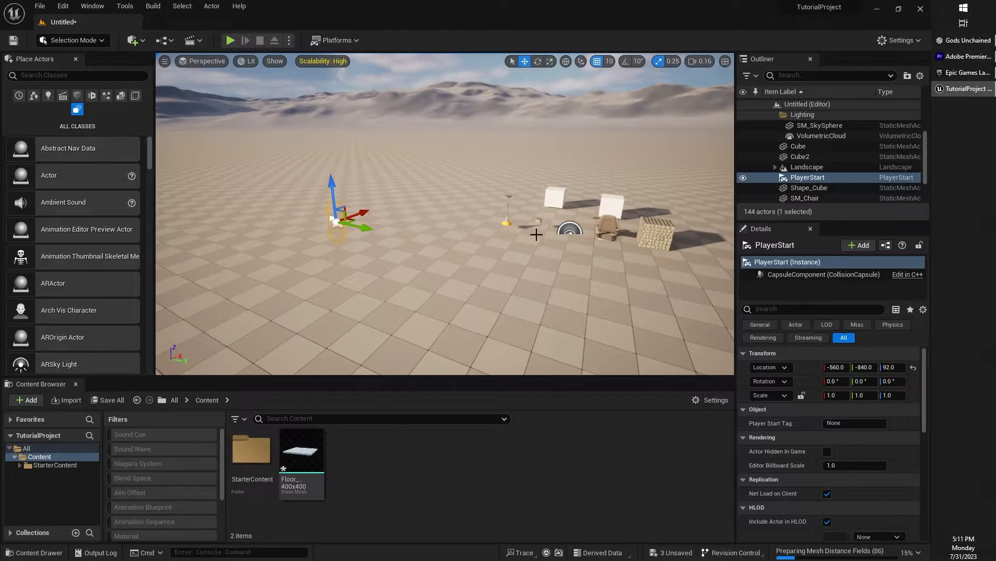
right_click_drag(521, 251, 410, 250)
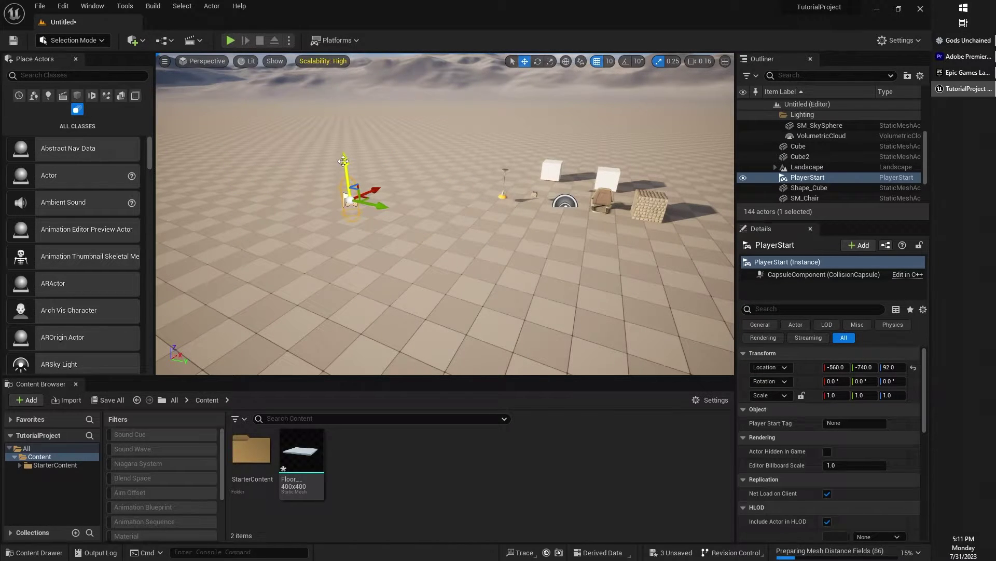
Play the level in the viewport, fly around the cubes, lamp and chair, and stop the play session.
left_click(232, 40)
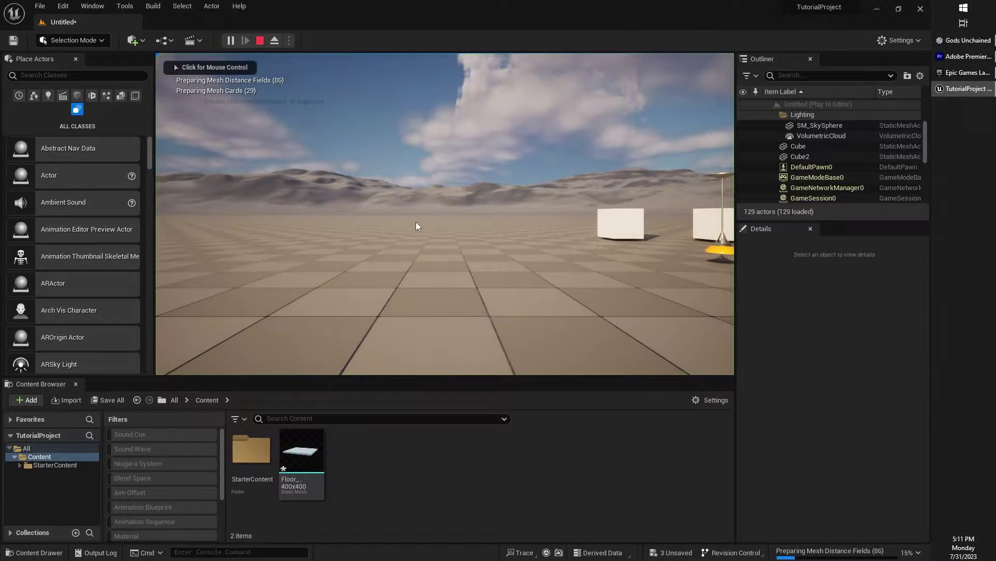
left_click(418, 226)
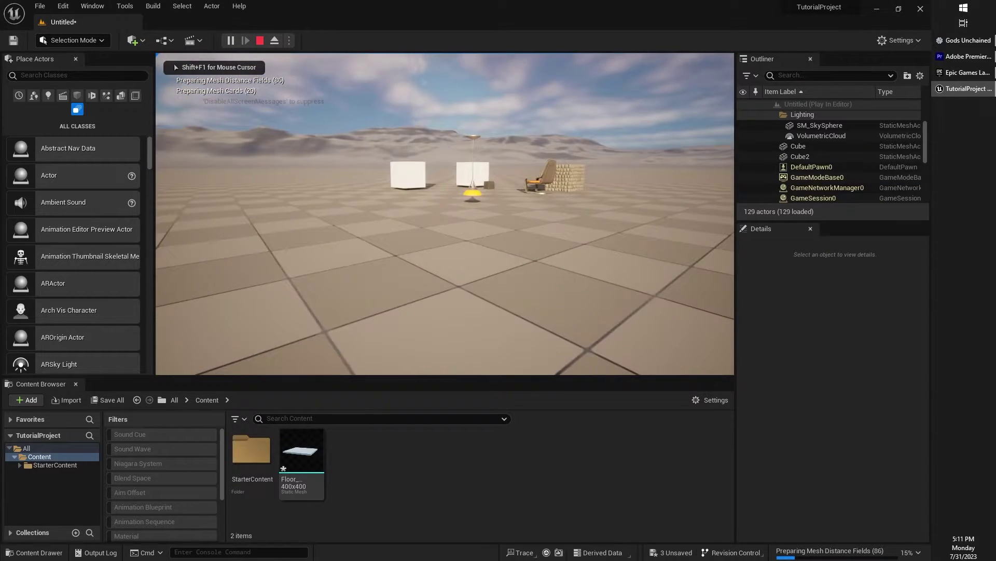
key("s")
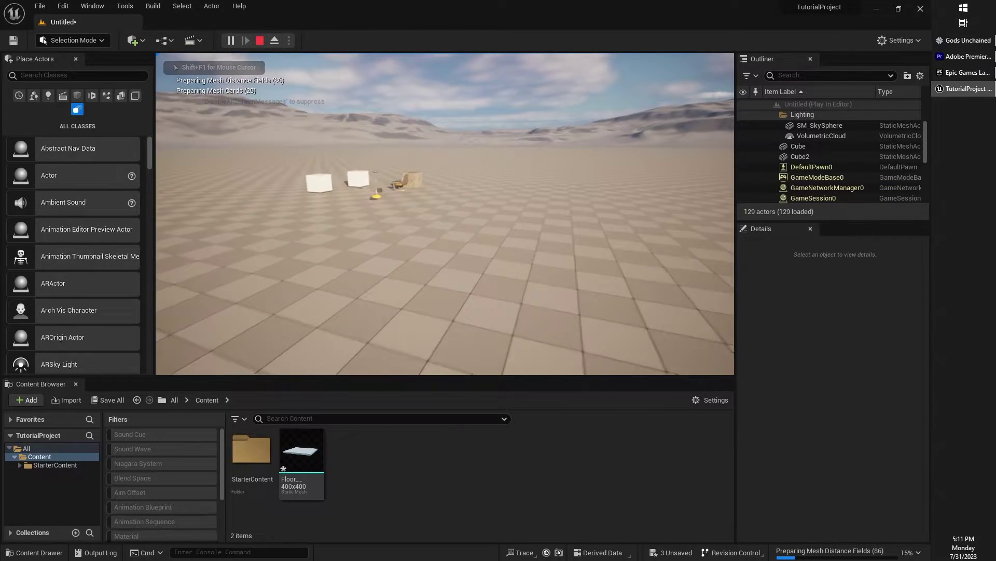
key("w")
key("d")
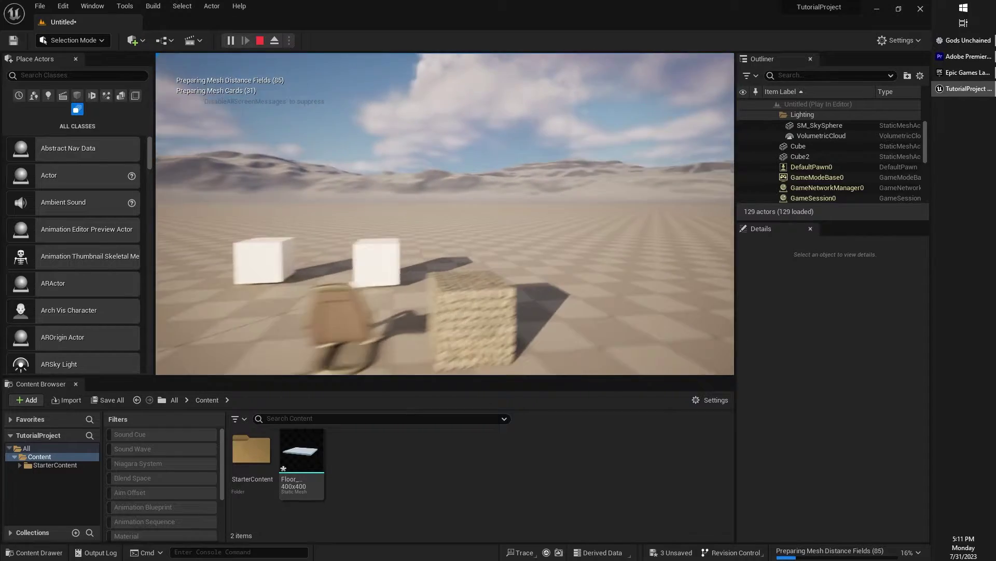
key("shift+F1")
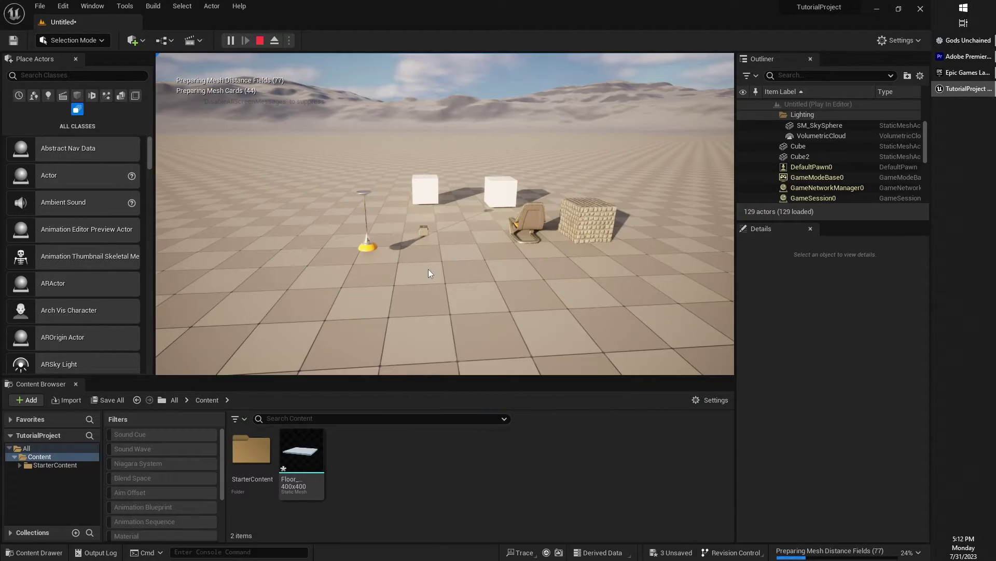
key("Escape")
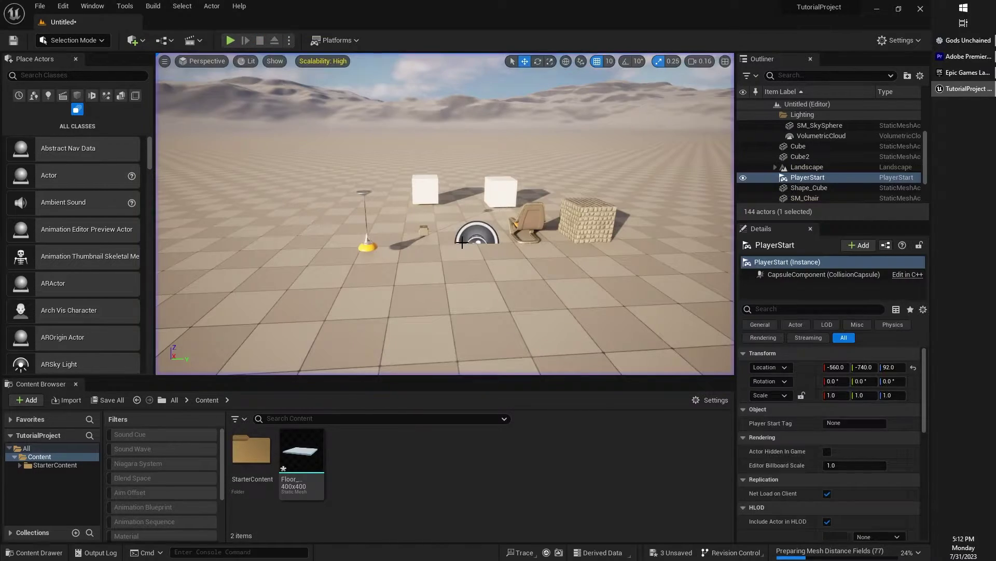
Play the level again, switch the game view to full screen and back, and end the session.
right_click_drag(418, 251, 485, 268)
key("a")
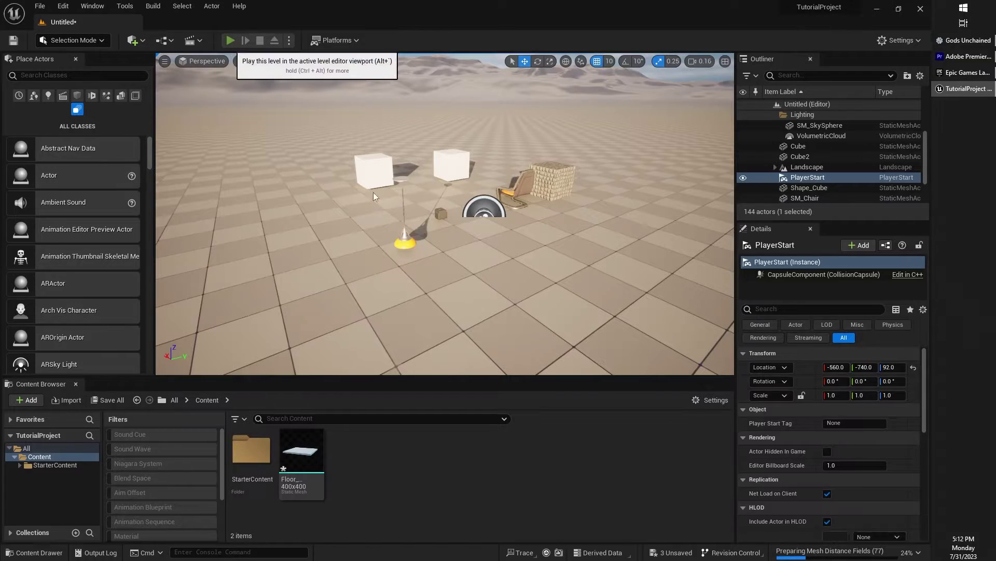
key("alt+p")
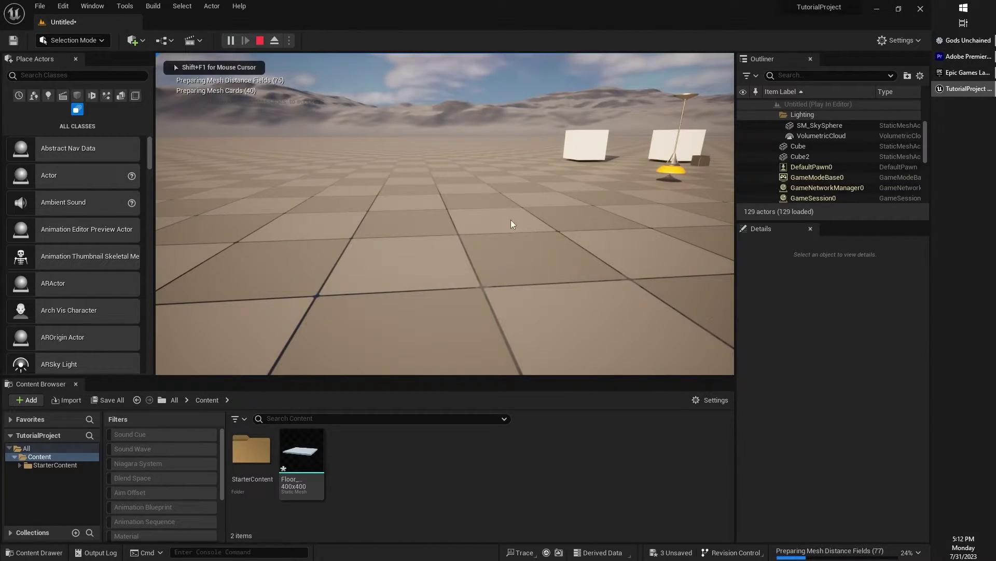
key("F11")
left_click(511, 223)
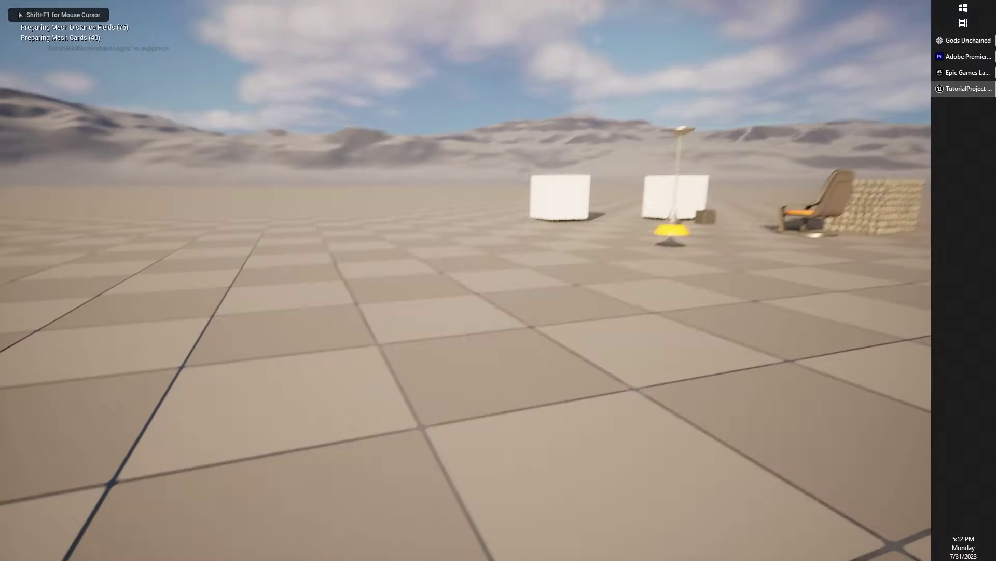
key("F11")
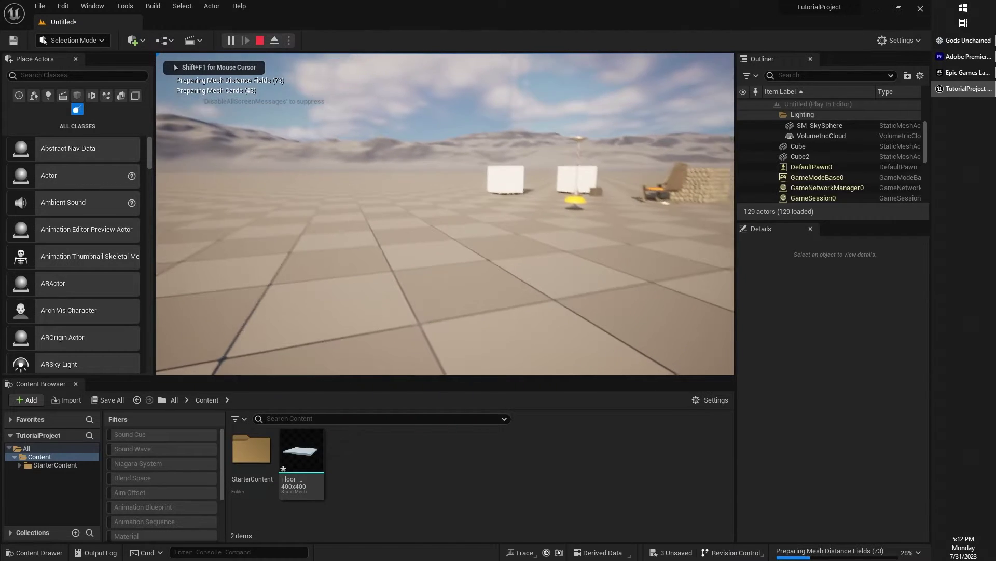
key("Escape")
key("Escape")
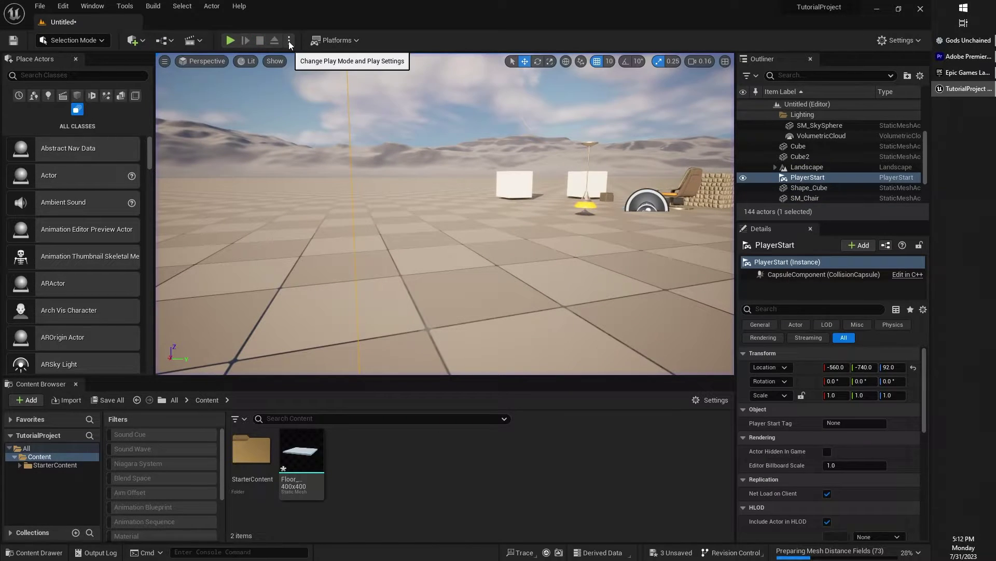
Run the level in Simulate mode, fly the camera around the objects, and stop the simulation.
left_click(289, 40)
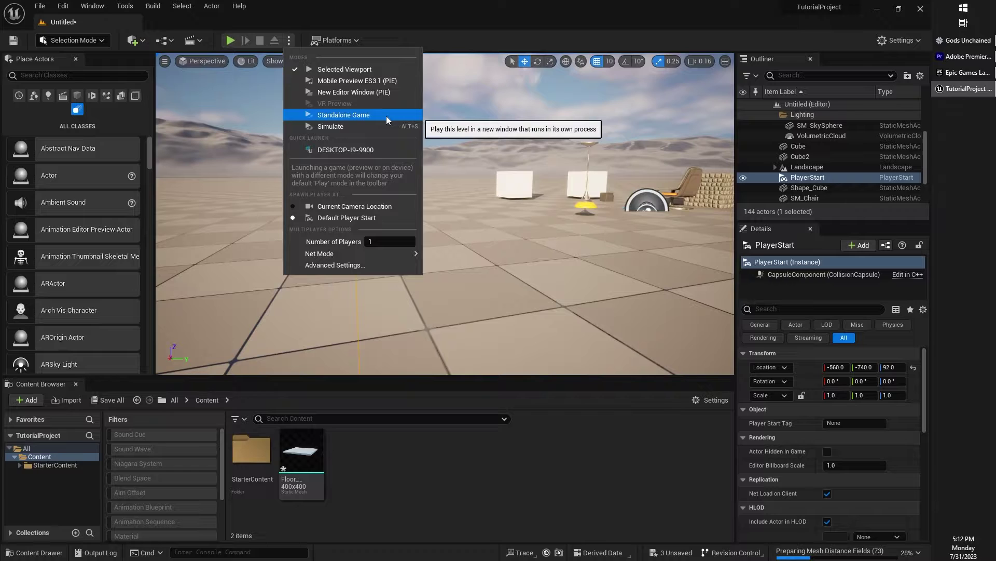
left_click(356, 127)
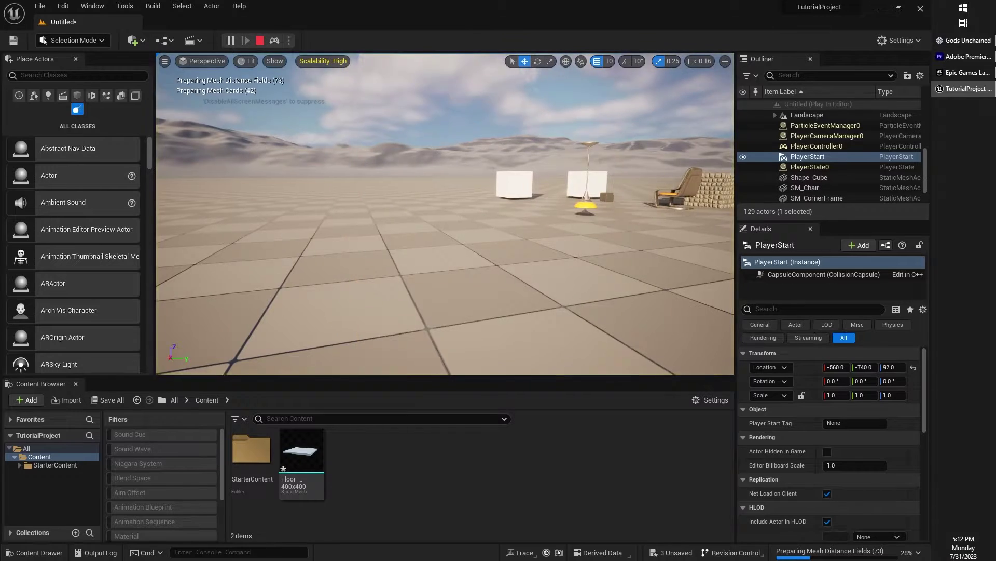
key("s")
key("d")
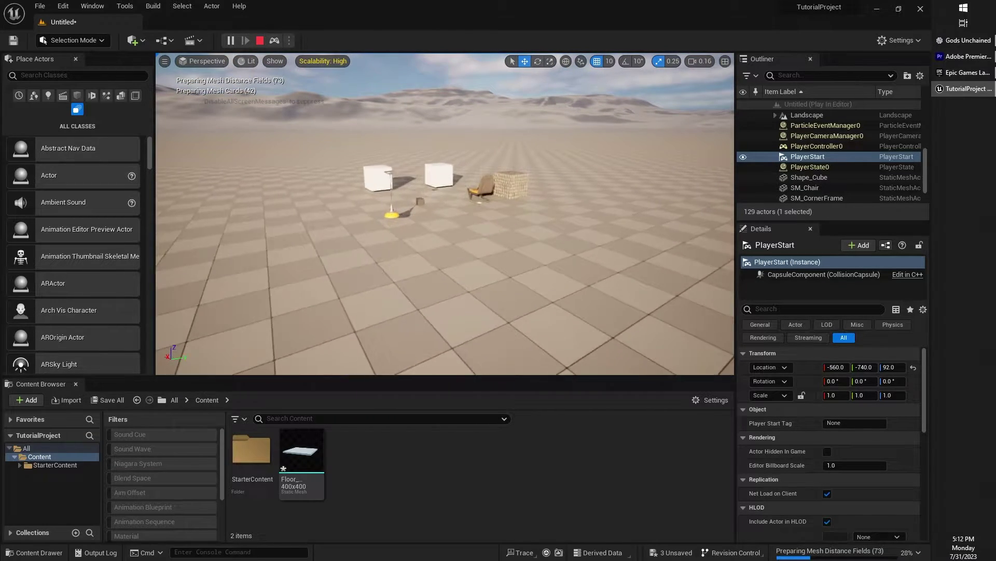
key("w")
right_click_drag(445, 214, 296, 137)
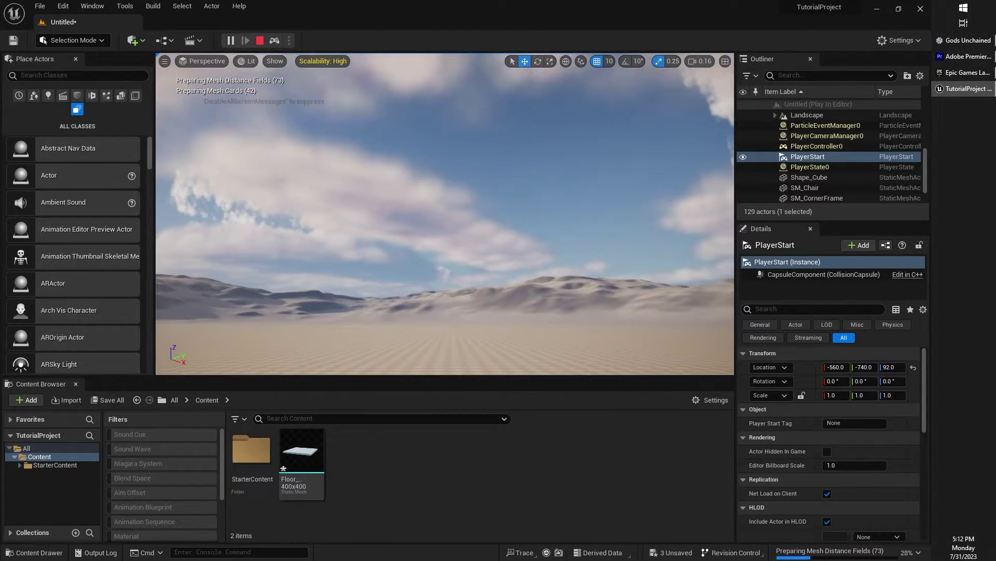
right_click_drag(388, 85, 401, 152)
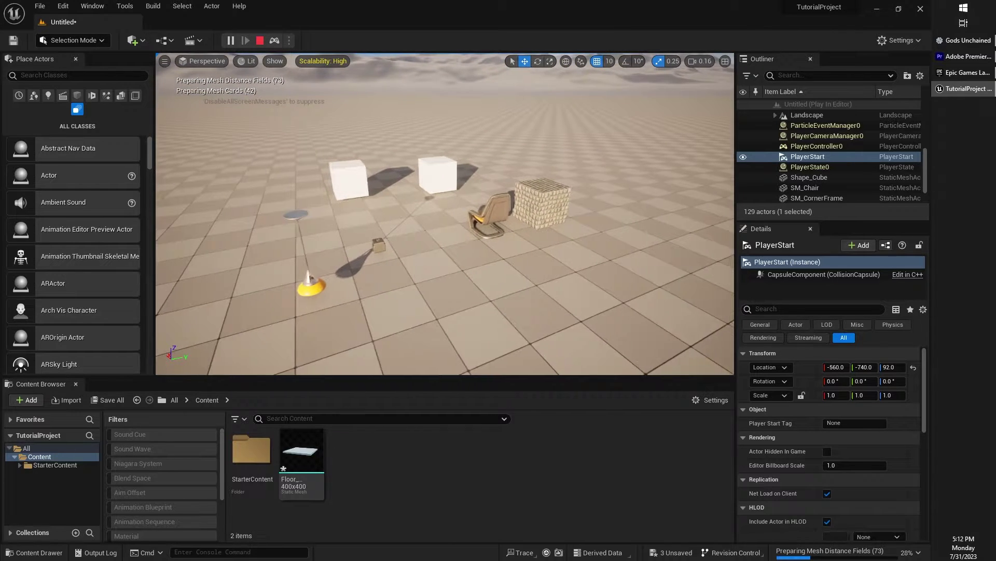
key("a")
right_click_drag(356, 116, 384, 115)
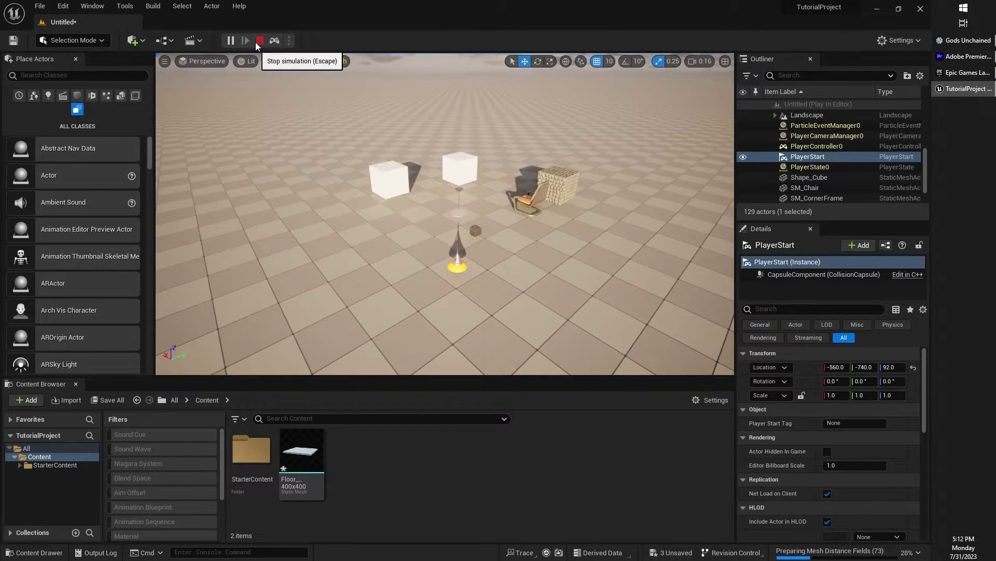
left_click(258, 41)
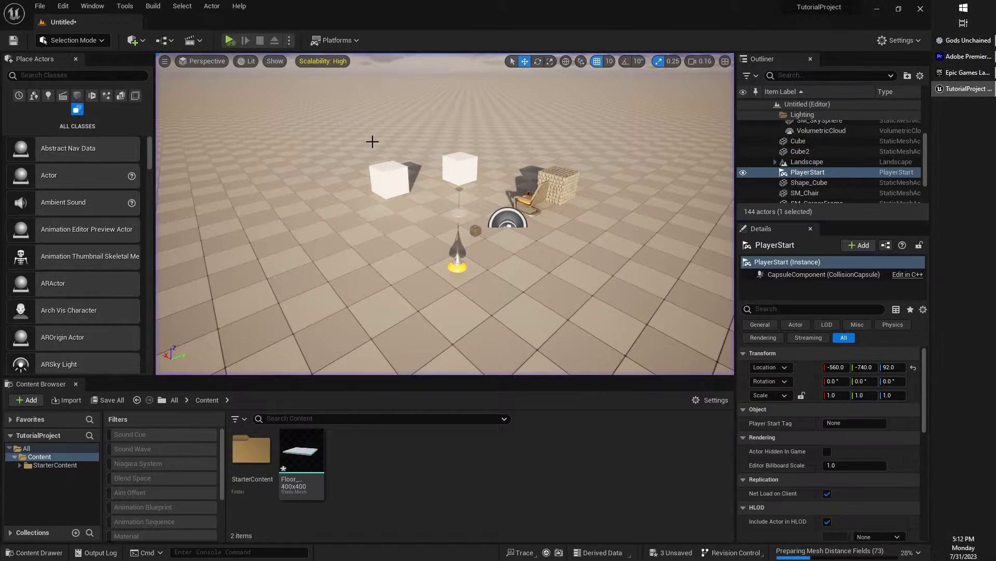
Select the white cube Cube2 and filter its details to show only the Physics settings.
left_click(388, 181)
key("a")
mouse_move(360, 215)
right_mouse_down()
mouse_move(421, 201)
mouse_move(345, 204)
right_mouse_up()
key("w")
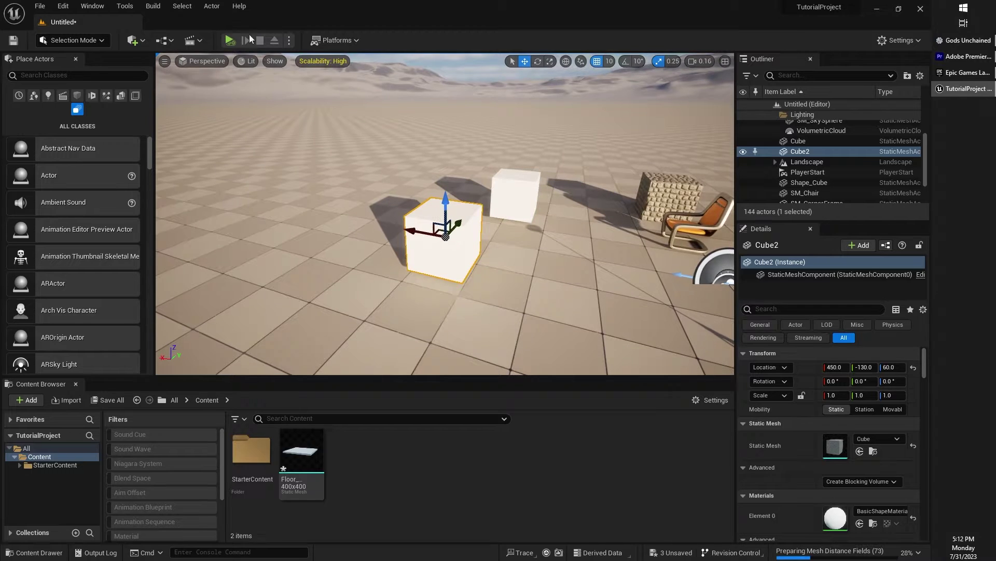
right_click_drag(479, 256, 480, 305)
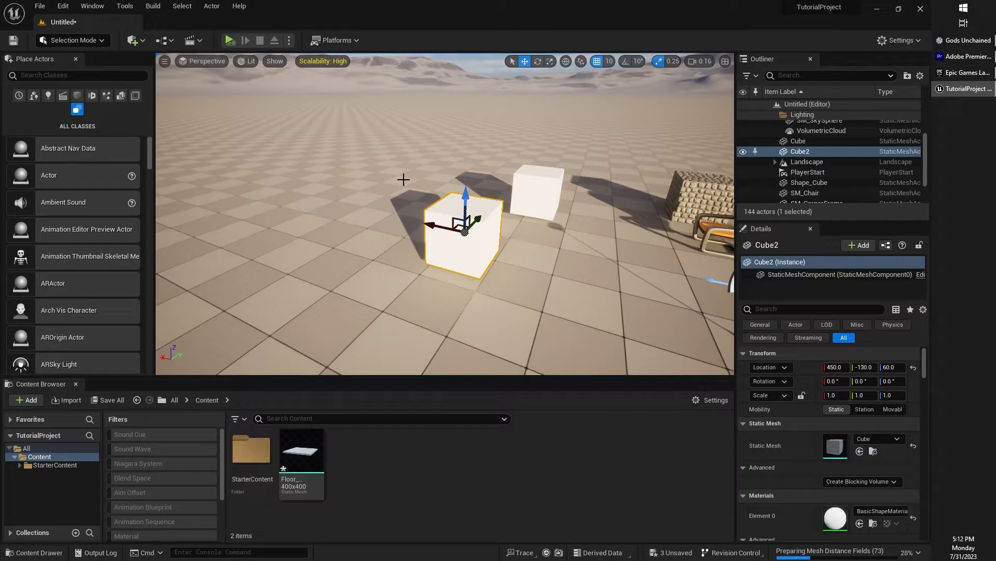
left_click(417, 188)
left_click(469, 222)
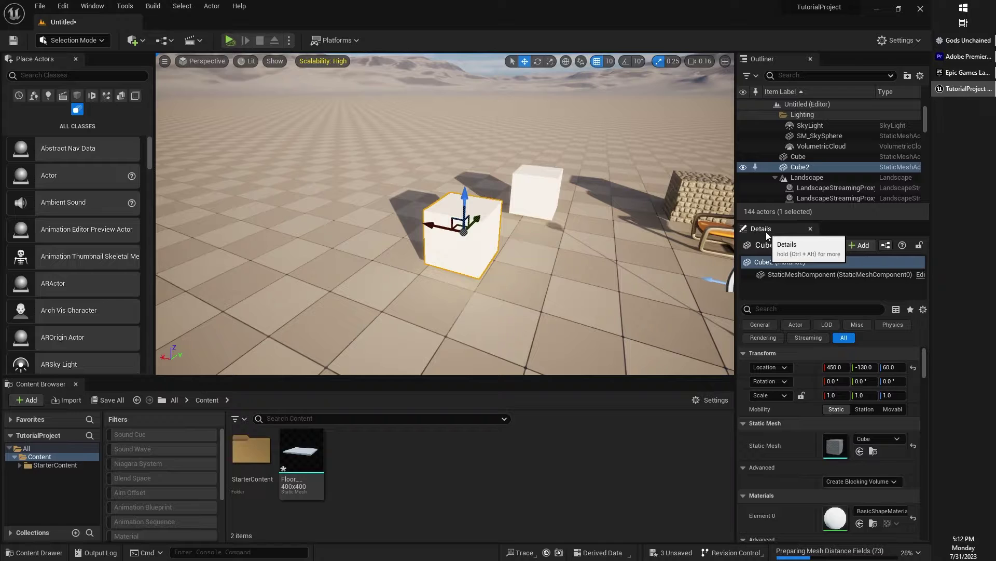
left_click(894, 325)
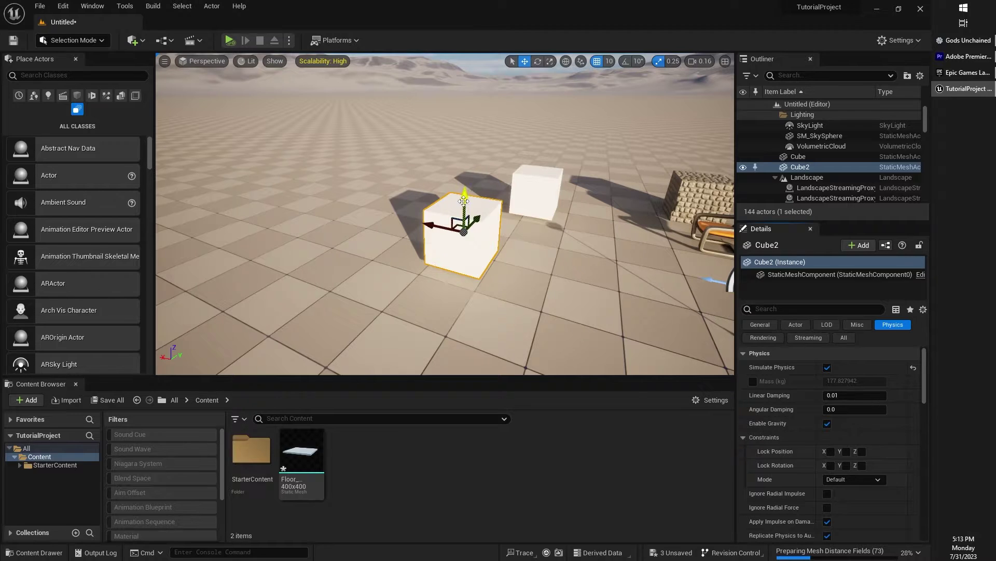
Raise Cube2 straight up along the Z axis so it floats well above the floor.
left_click_drag(464, 201, 464, 126)
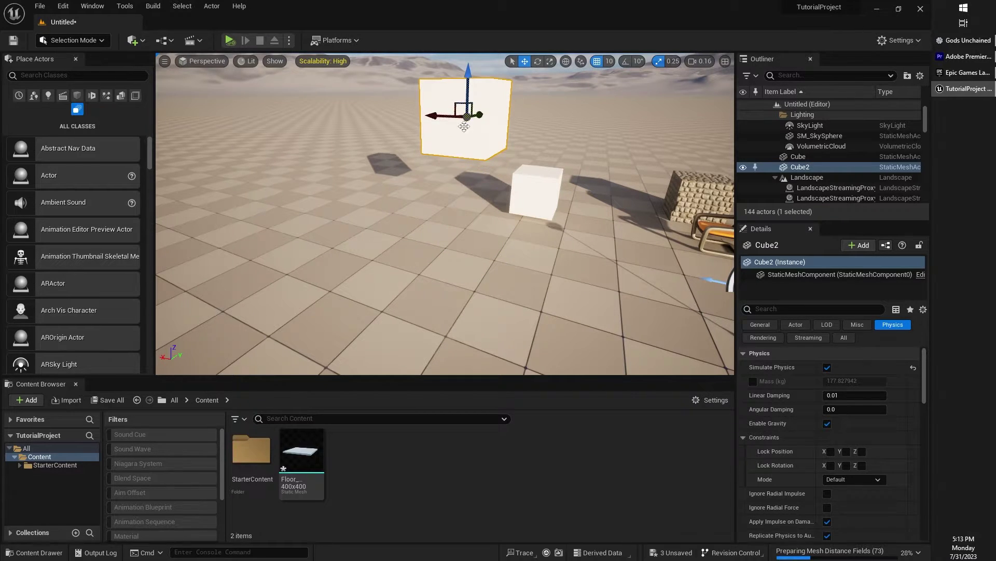
right_click_drag(464, 127, 456, 101)
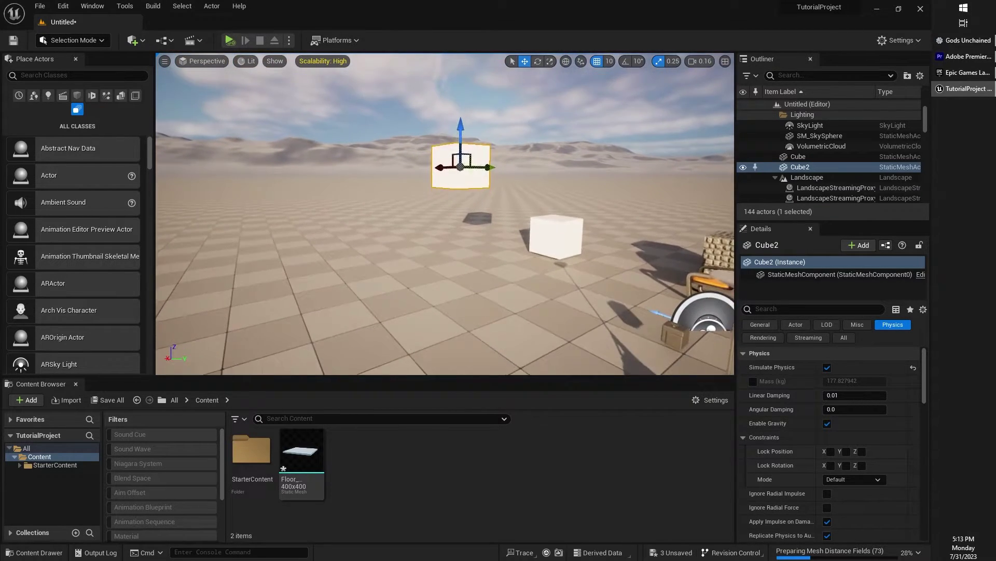
right_click_drag(456, 102, 462, 102)
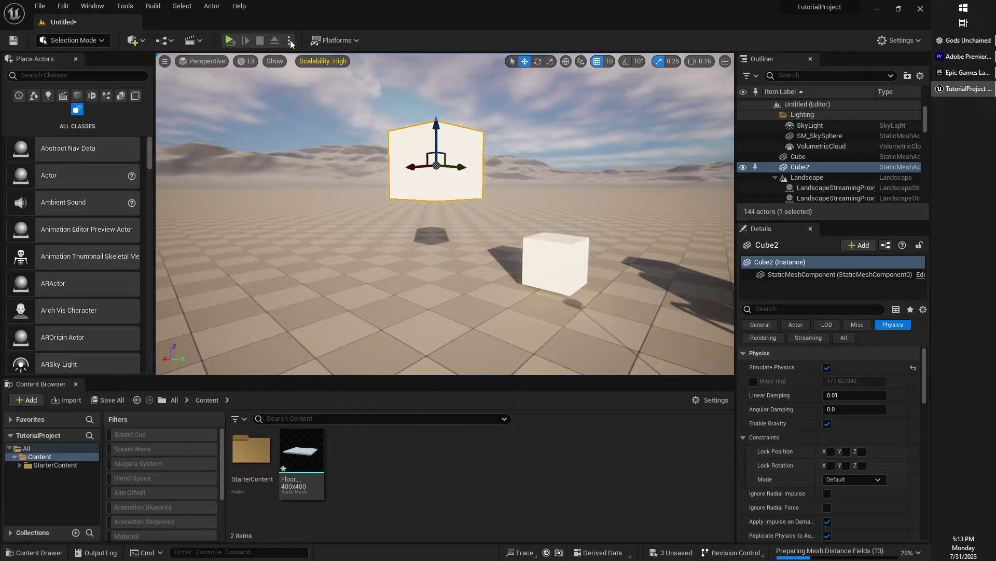
Start the level in Simulate mode and examine how the raised Cube2 behaves from several angles.
left_click(290, 40)
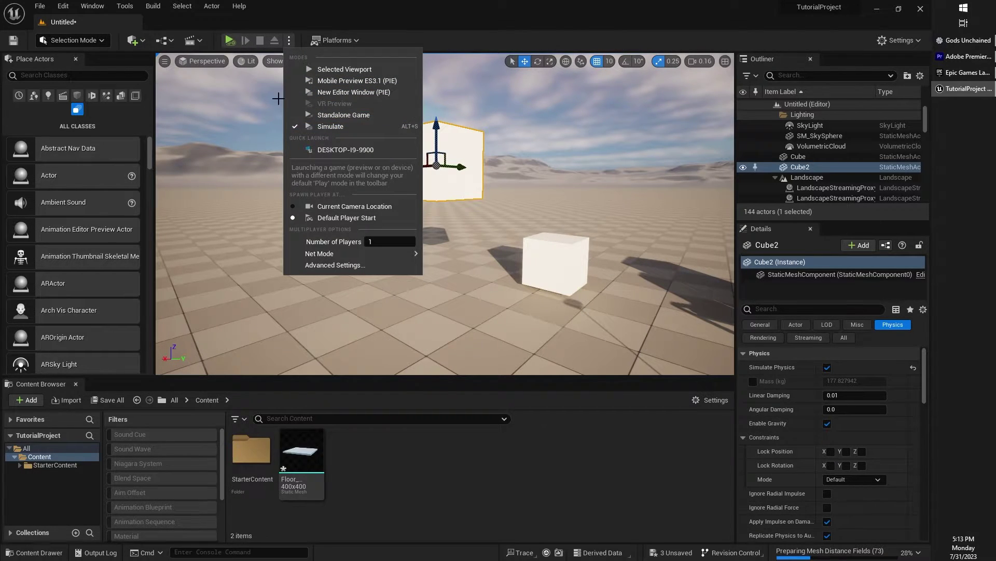
left_click(230, 40)
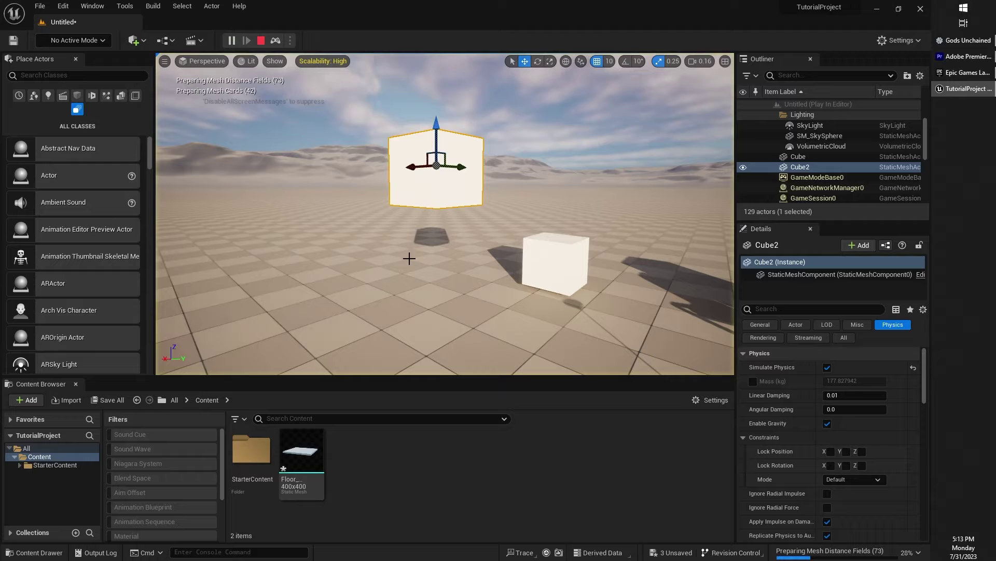
right_click_drag(382, 234, 407, 209)
key("w")
key("a")
key("s")
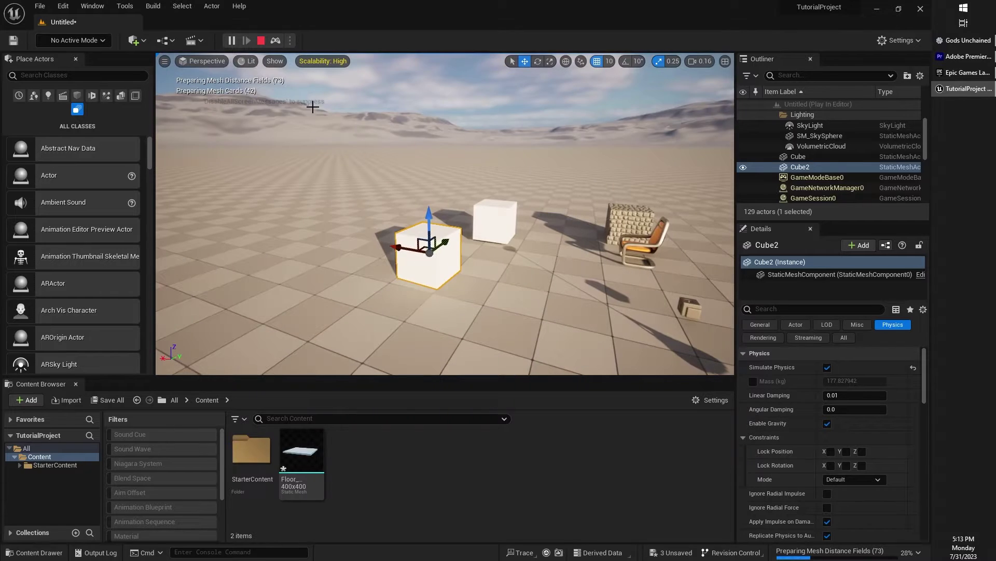
Move Cube2 along its X axis, away from the other objects, while the simulation is running.
key("a")
right_click_drag(427, 250, 440, 250)
left_click_drag(435, 245, 407, 284)
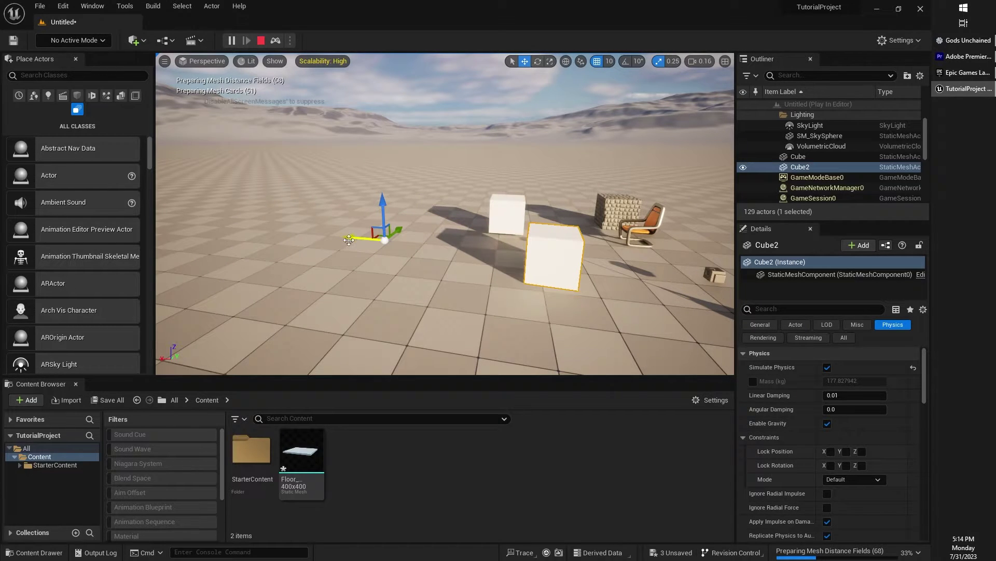
left_click_drag(349, 240, 276, 227)
right_click_drag(340, 242, 316, 236)
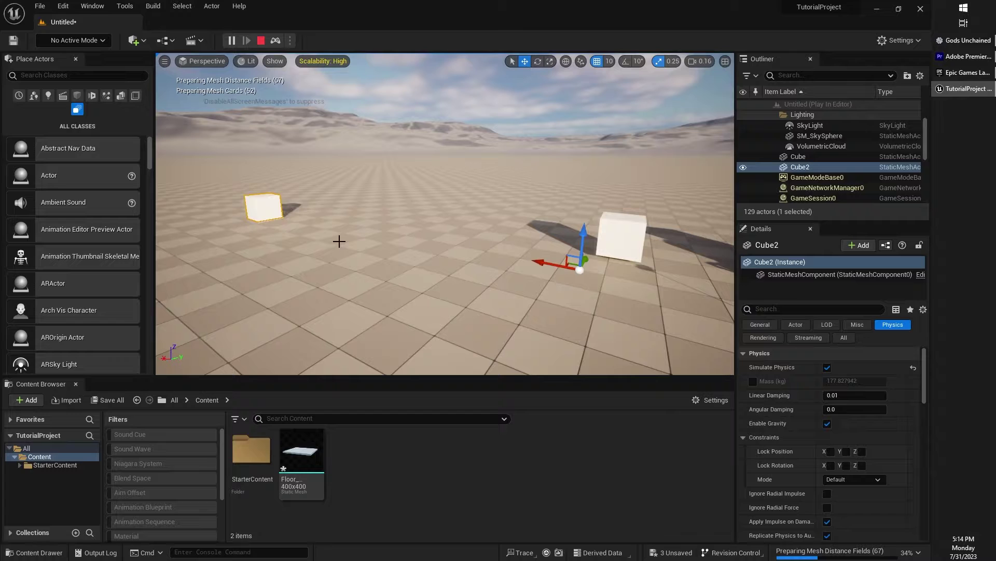
Lift the simulated Cube2 high above the floor along the Z axis and release it.
right_click_drag(524, 242, 474, 235)
key("w")
left_click_drag(423, 200, 422, 97)
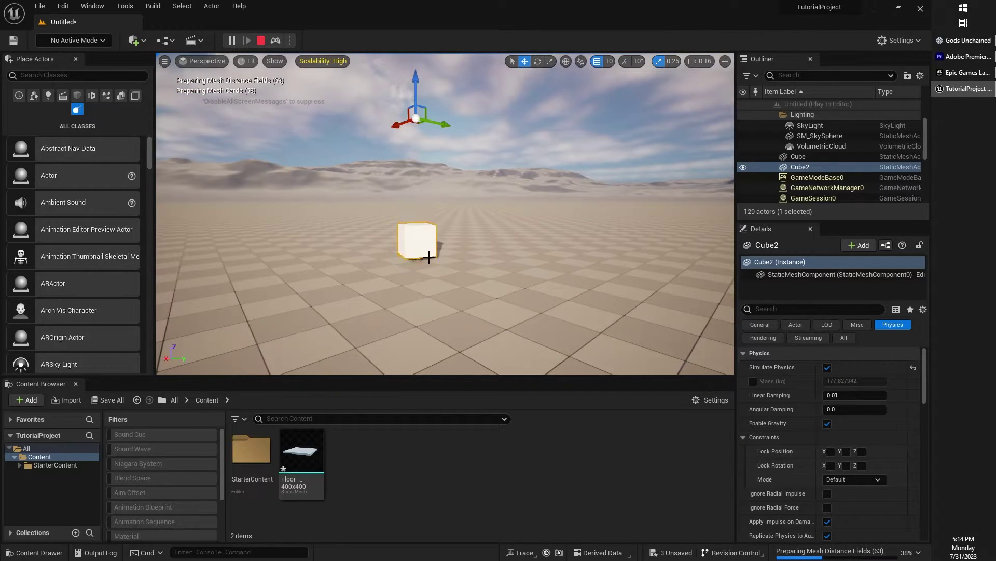
Move the simulated Cube2 horizontally along one axis, toward the side where the other objects stand.
right_click_drag(422, 239, 484, 254)
key("a")
key("e")
right_click_drag(386, 230, 439, 235)
key("s")
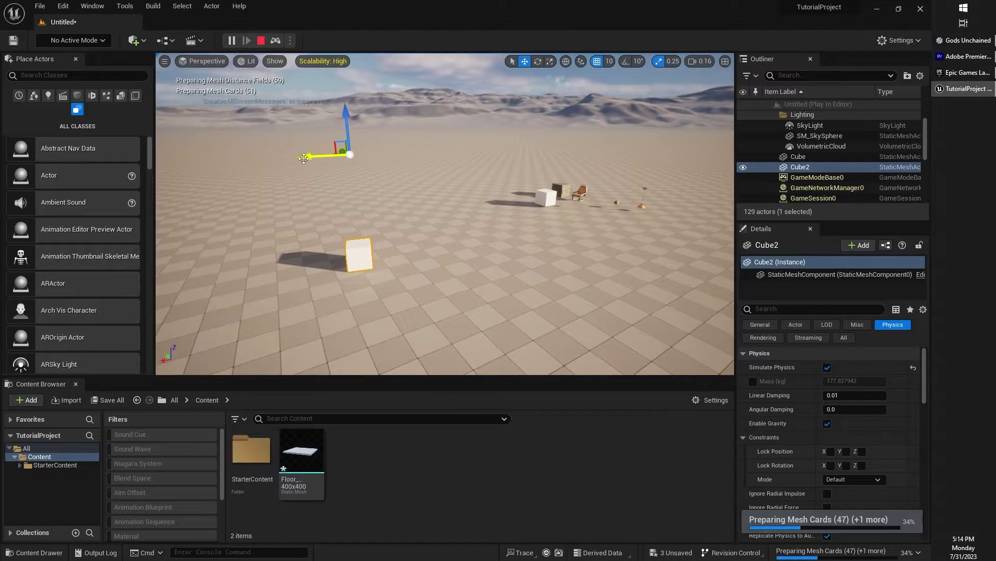
left_click_drag(307, 157, 405, 153)
Look around the simulated level and stop the simulation.
right_click_drag(405, 153, 460, 118)
key("w")
key("d")
right_click_drag(410, 217, 413, 216)
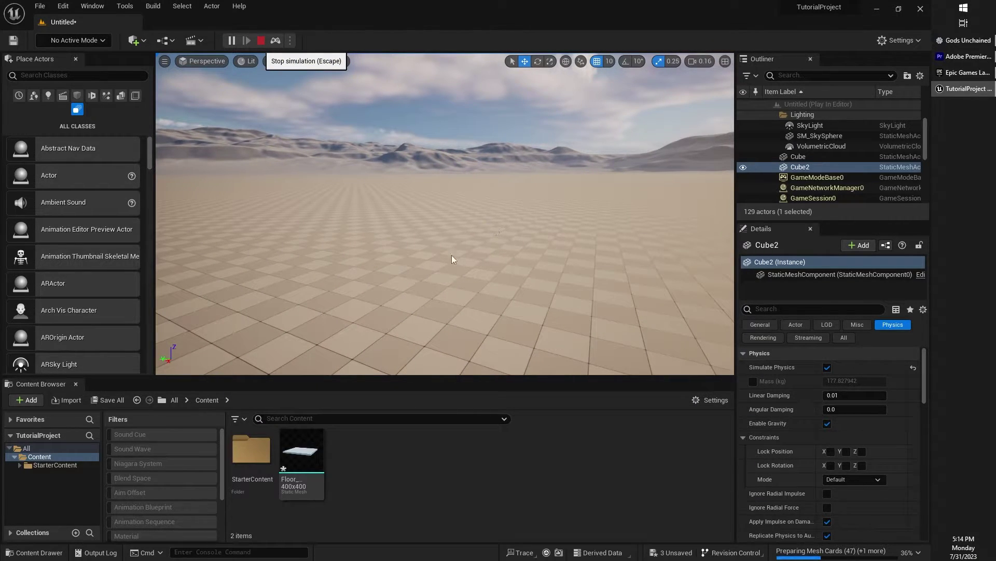
key("Escape")
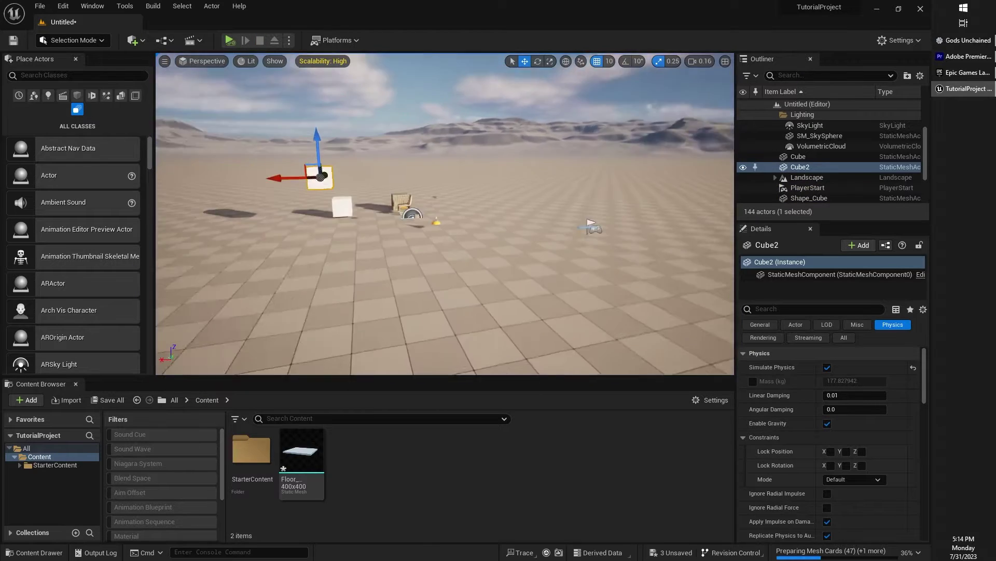
Move the floating Cube2 along its X axis, further away from the other objects in the editor.
key("f")
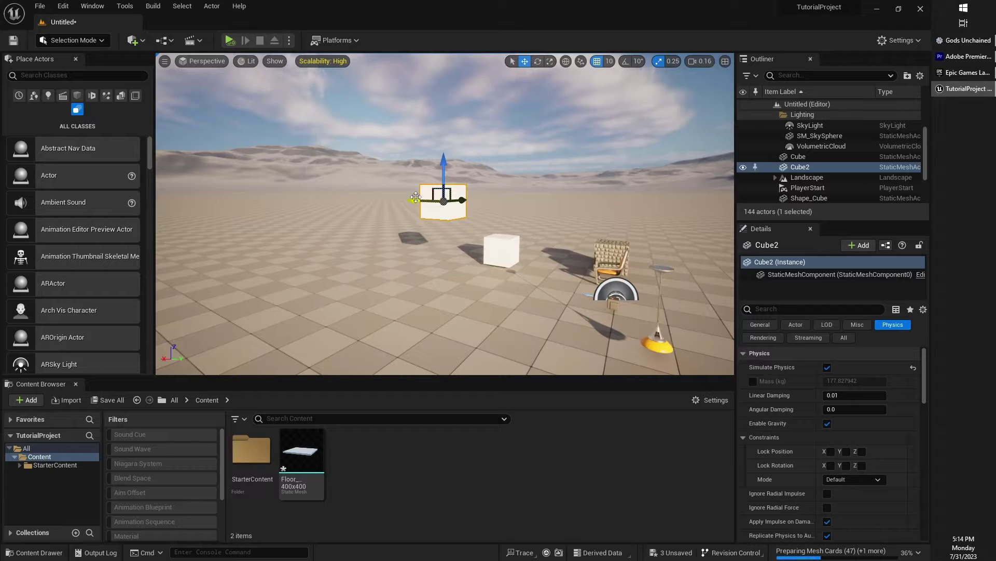
mouse_move(415, 197)
left_mouse_down()
mouse_move(338, 204)
mouse_move(415, 188)
left_mouse_up()
key("w")
right_click_drag(373, 232, 478, 260)
key("a")
key("a")
left_click_drag(397, 224, 391, 224)
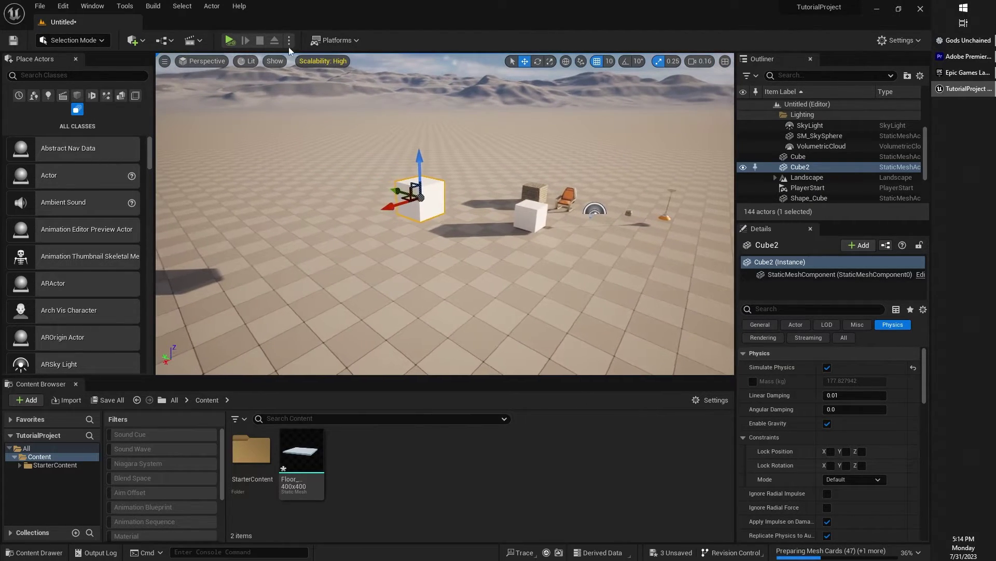
Play the level in the Selected Viewport mode.
left_click(289, 40)
mouse_move(527, 285)
right_mouse_down()
mouse_move(540, 281)
mouse_move(527, 285)
right_mouse_up()
key("a")
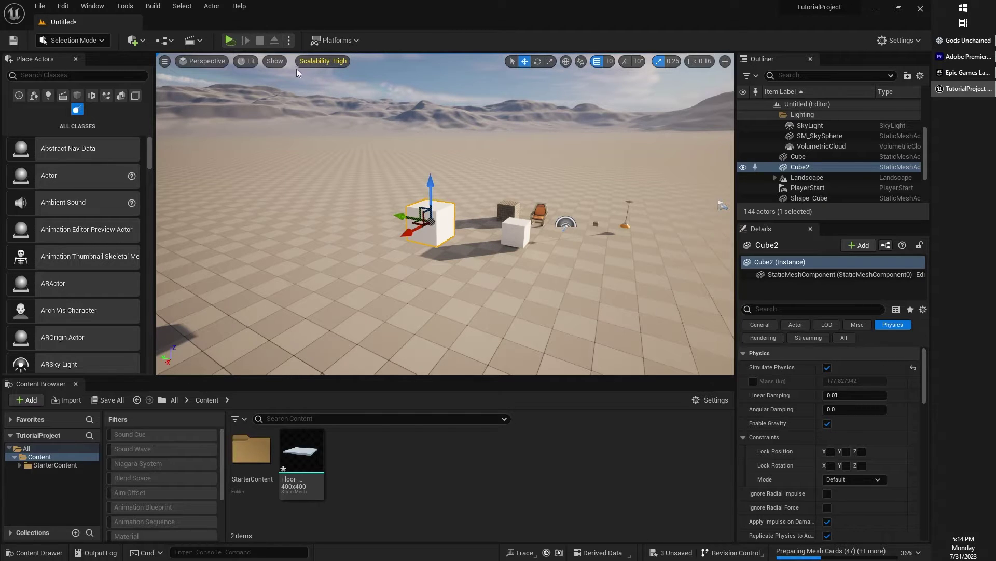
left_click(289, 41)
left_click(312, 70)
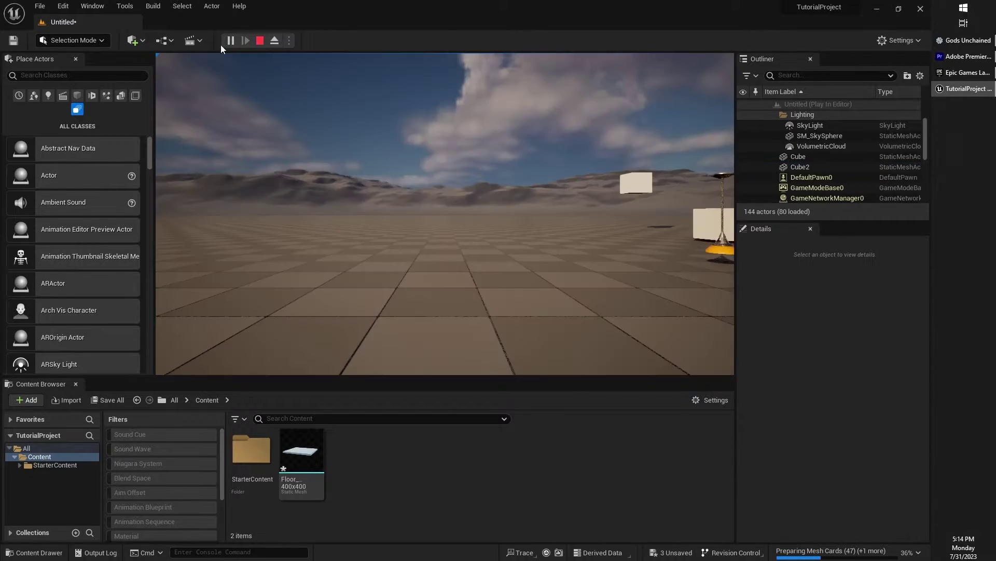
Fly the player repeatedly up to the white cubes and back to examine them during play.
key("w")
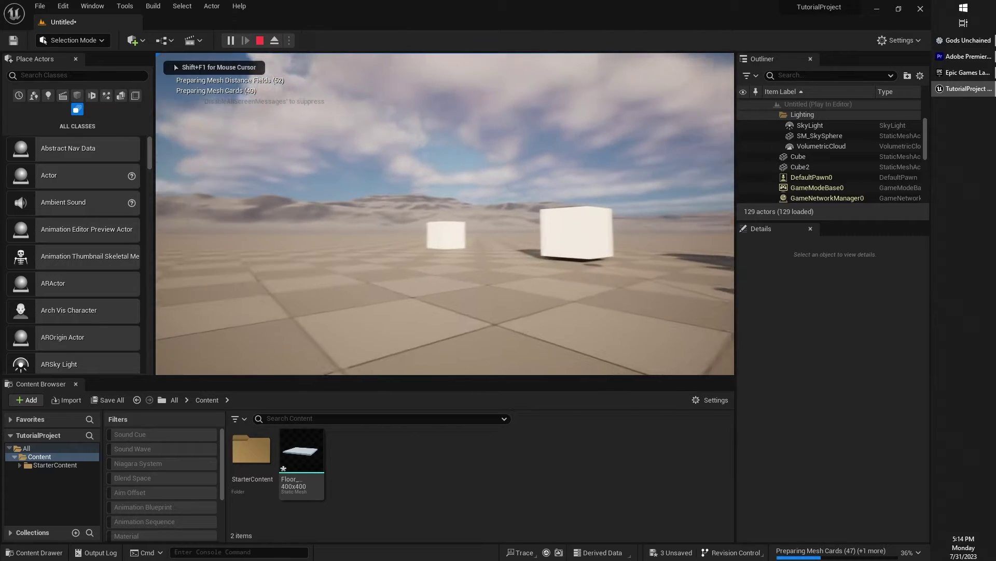
key("w")
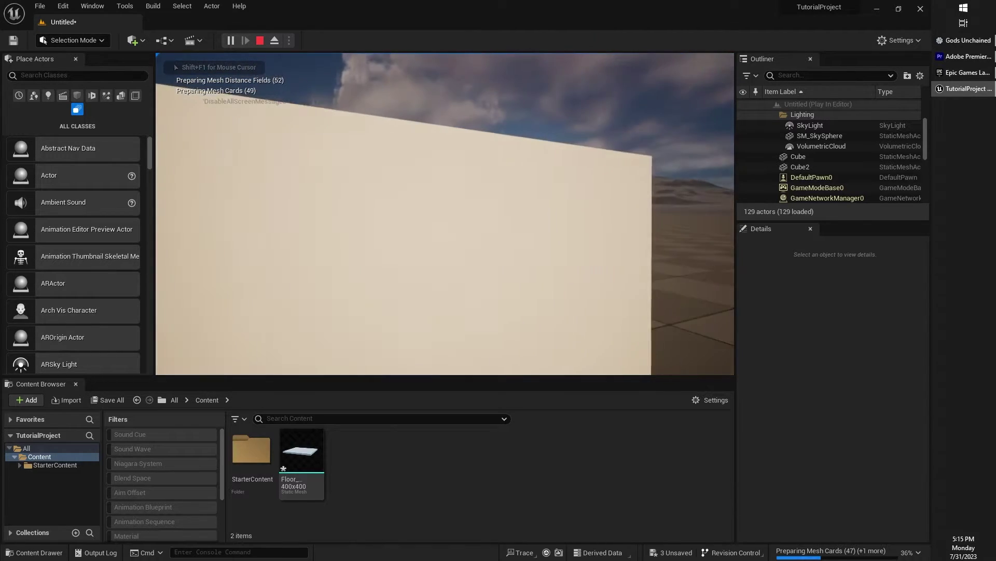
key("s")
key("w")
key("s")
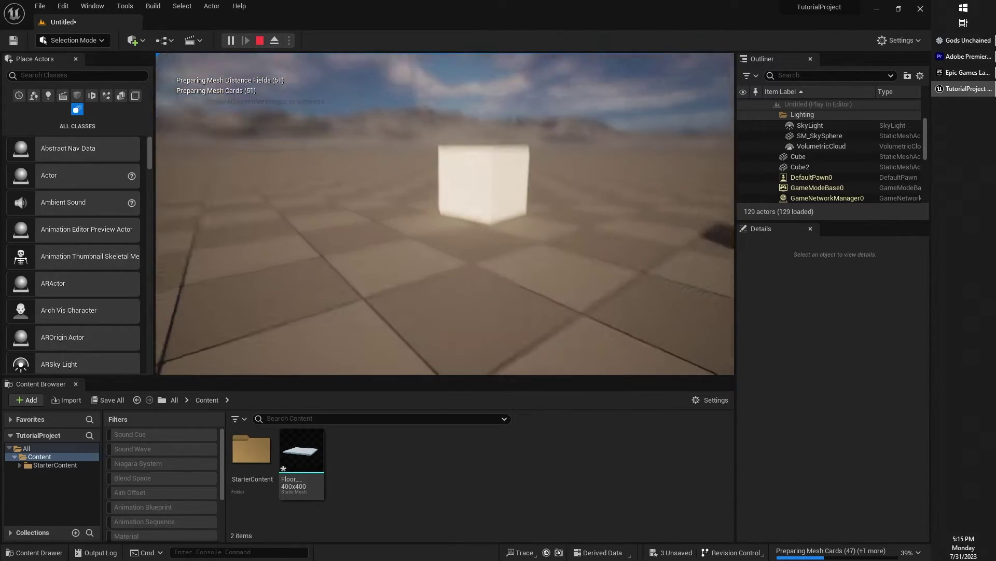
key("w")
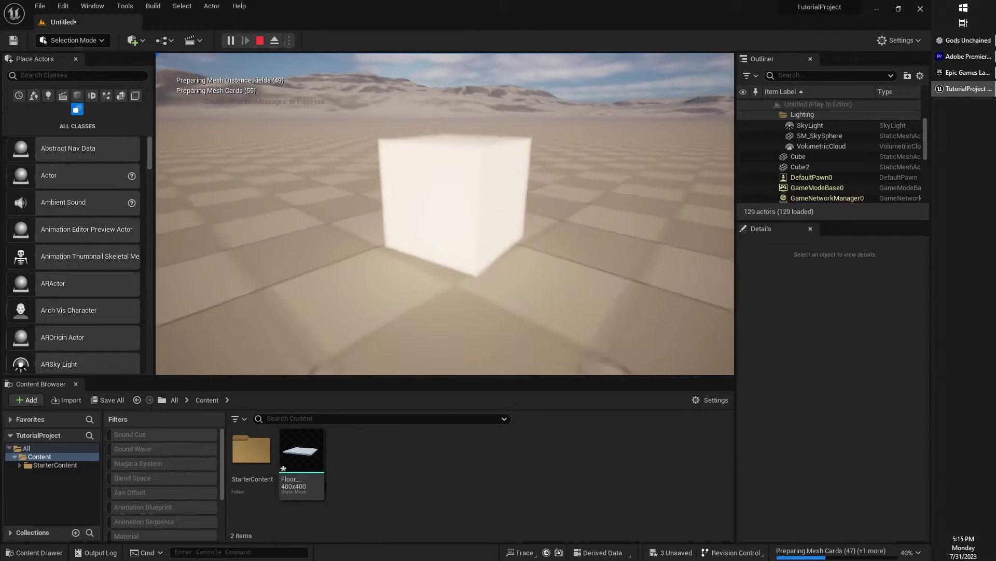
key("s")
key("s")
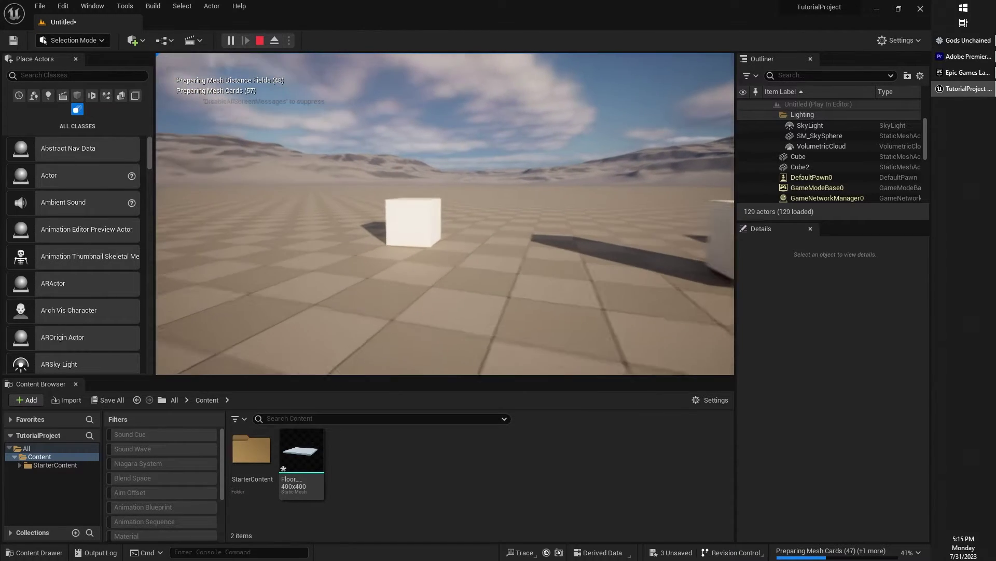
key("w")
key("w")
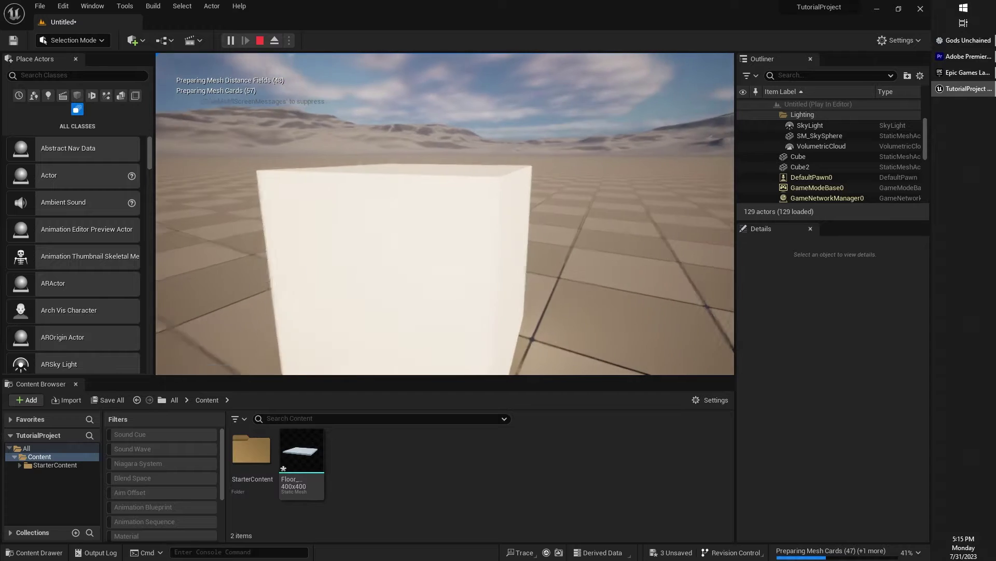
key("s")
key("s")
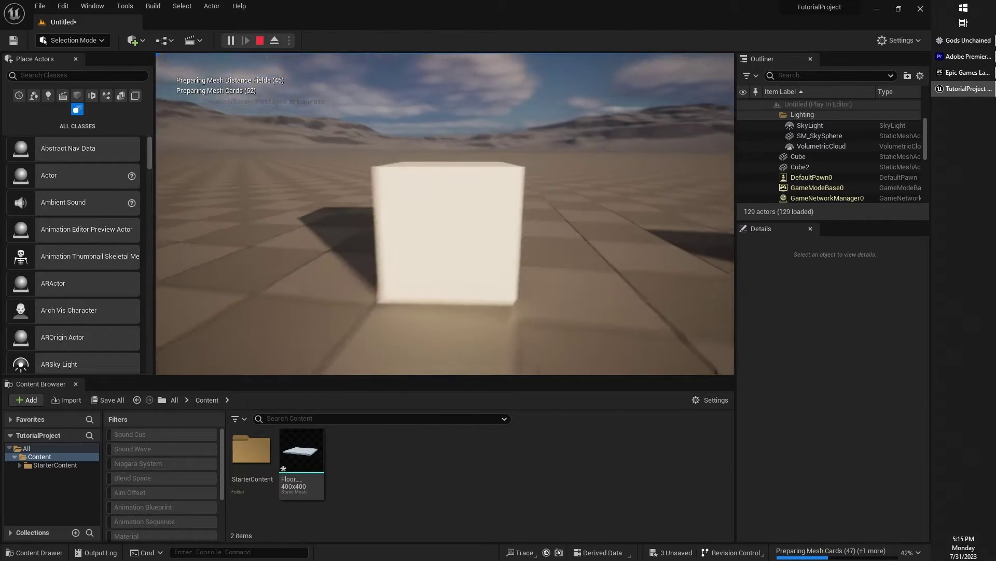
View the cubes and the other objects from a higher vantage point, and release the mouse cursor from the game.
key("d")
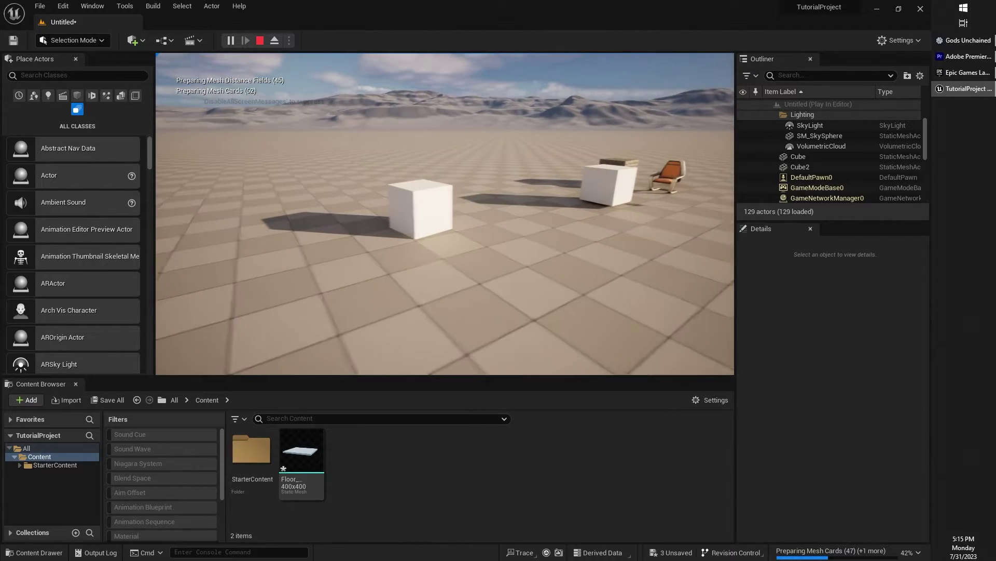
key("s")
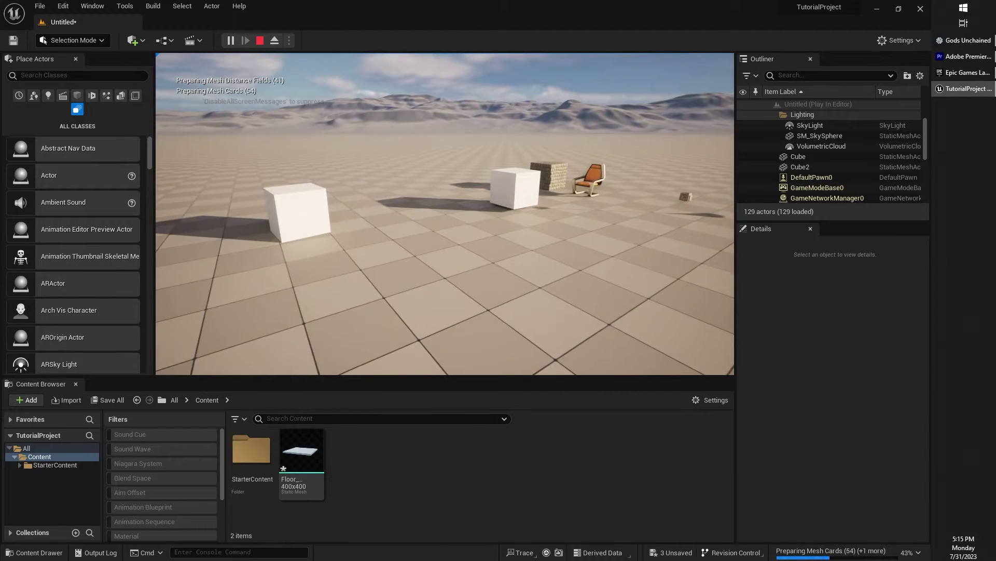
key("w")
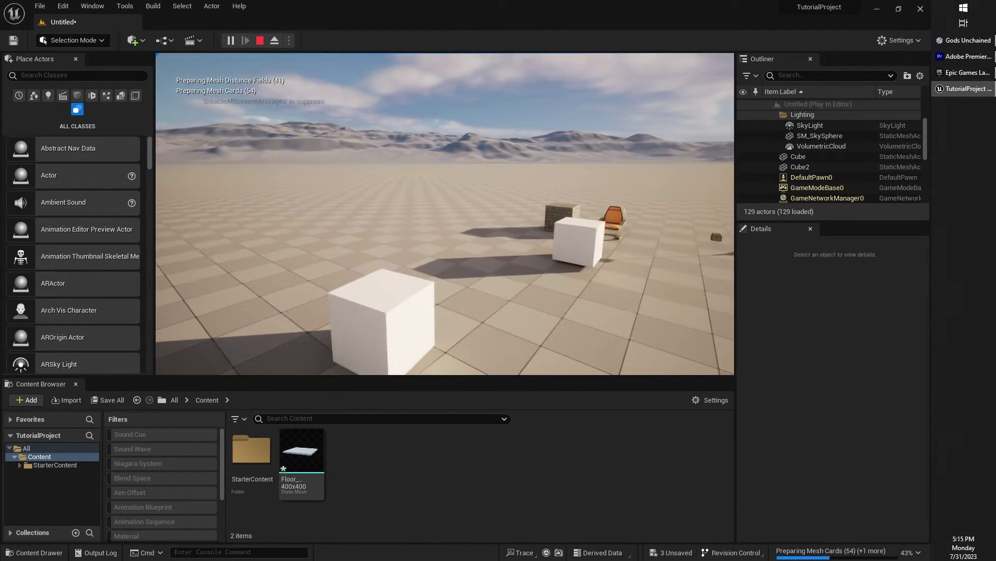
key("s")
key("shift+F1")
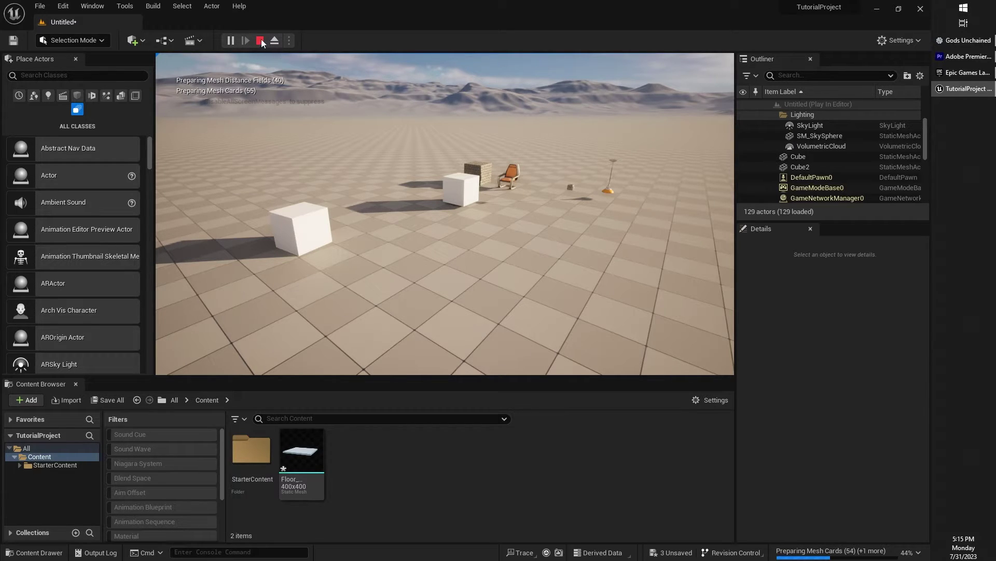
Play the level in New Editor Window (PIE) mode, and shrink and reposition the preview window over the editor.
left_click(287, 39)
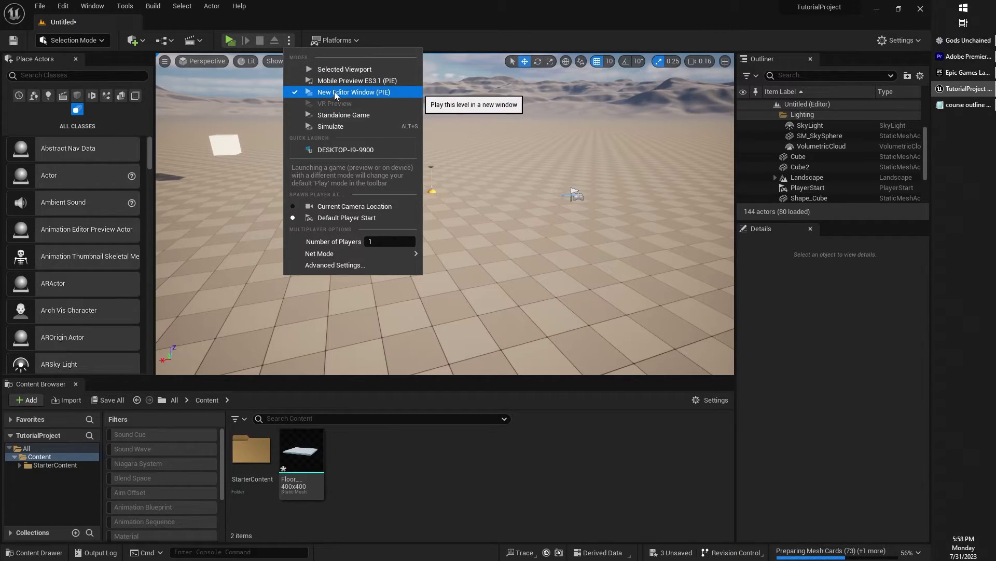
left_click(234, 43)
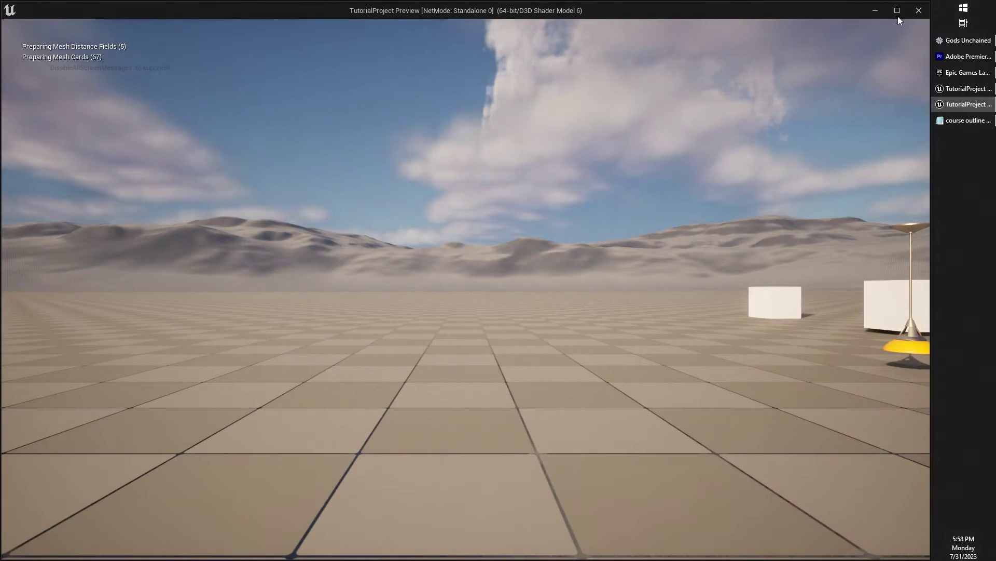
left_click(898, 15)
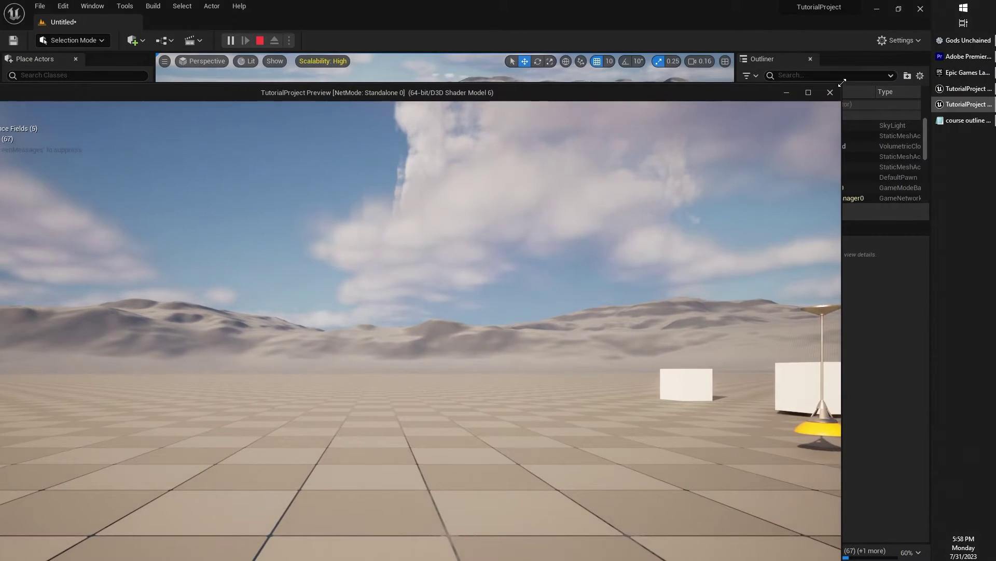
left_click_drag(841, 83, 454, 180)
left_click_drag(342, 188, 474, 238)
left_click_drag(399, 246, 546, 148)
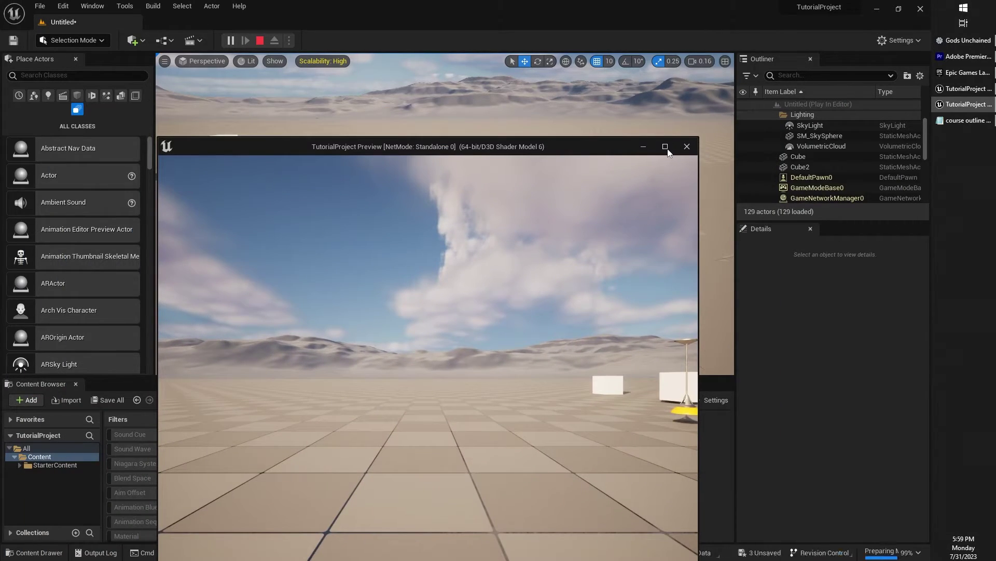
Maximize the preview window, look around inside the level, and end the play session.
left_click(663, 145)
left_click(635, 167)
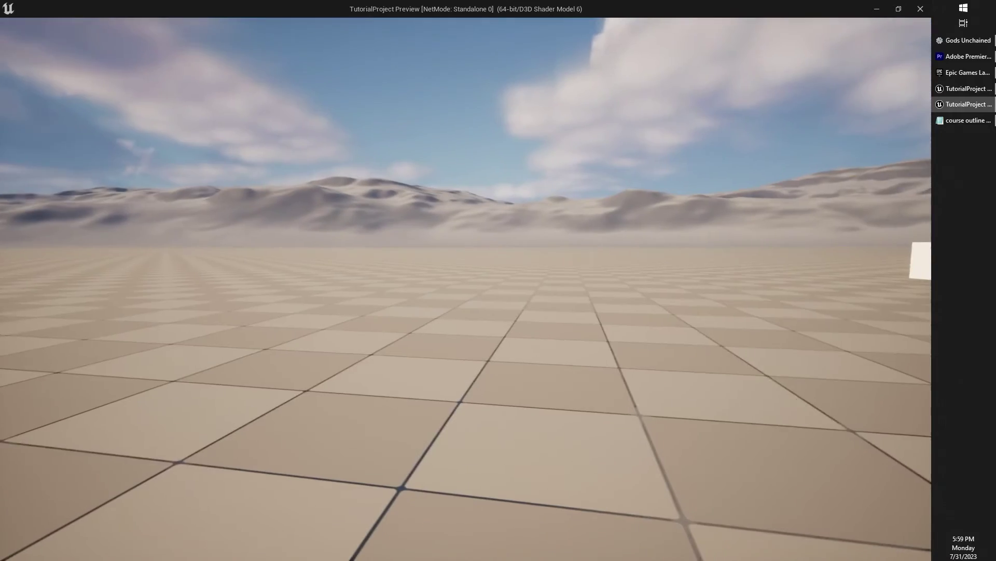
key("Escape")
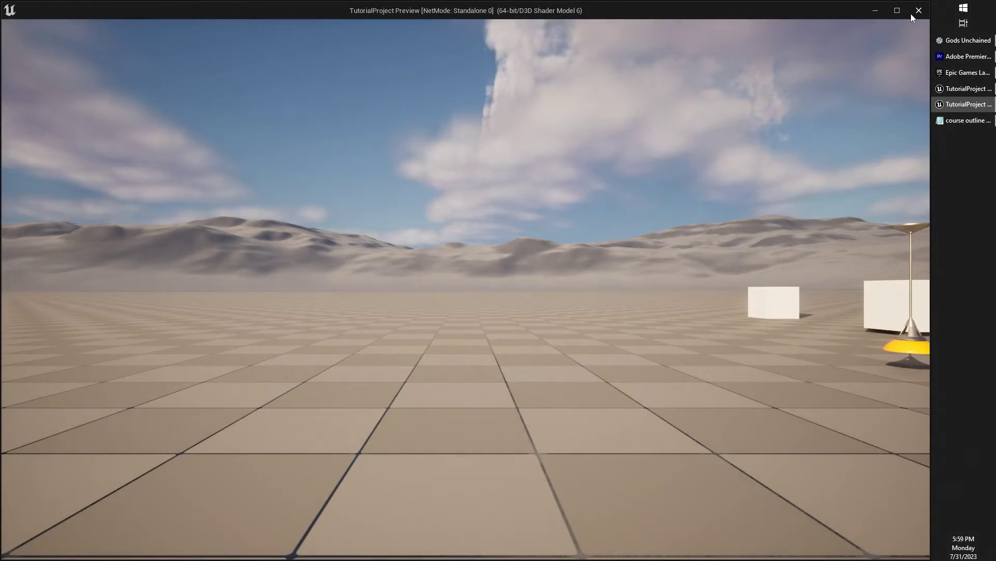
left_click(904, 47)
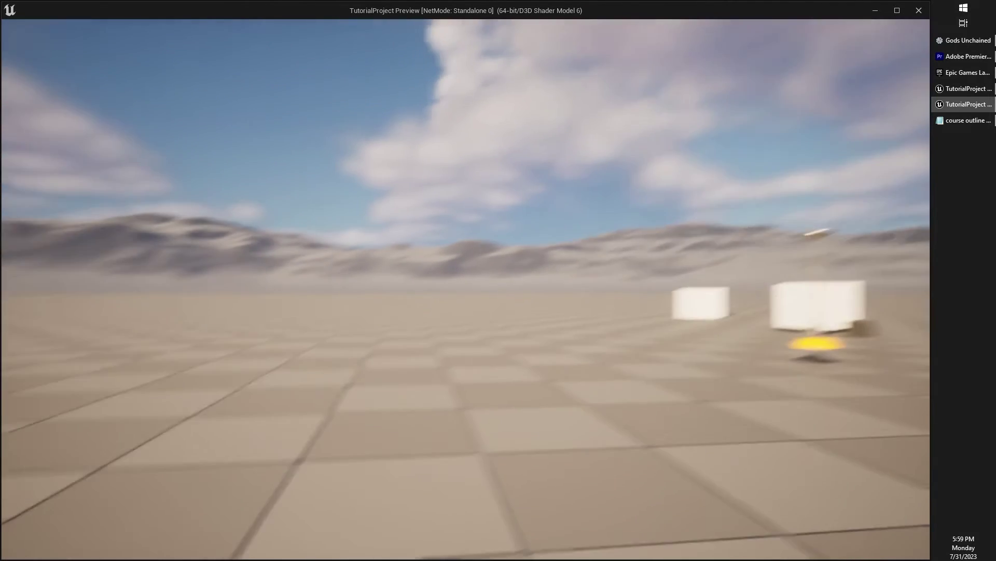
key("Escape")
Set the Number of Players to 3 and play the level in new editor windows.
left_click(289, 41)
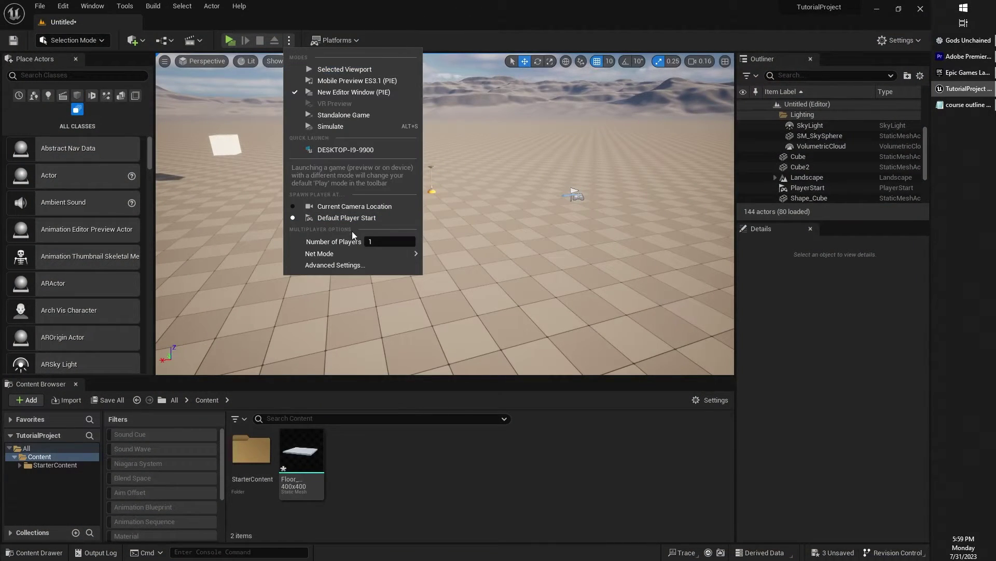
left_click(375, 241)
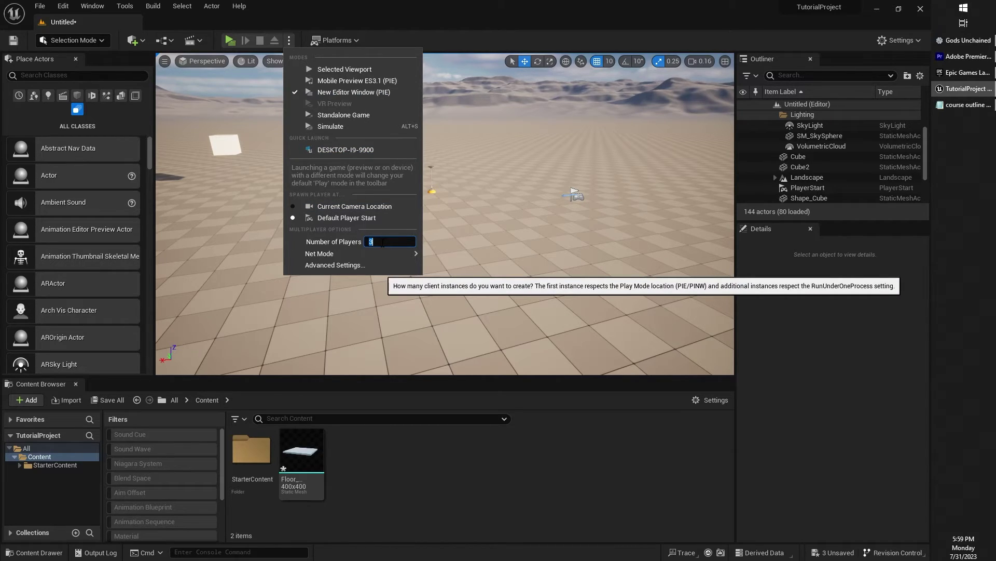
key("Return")
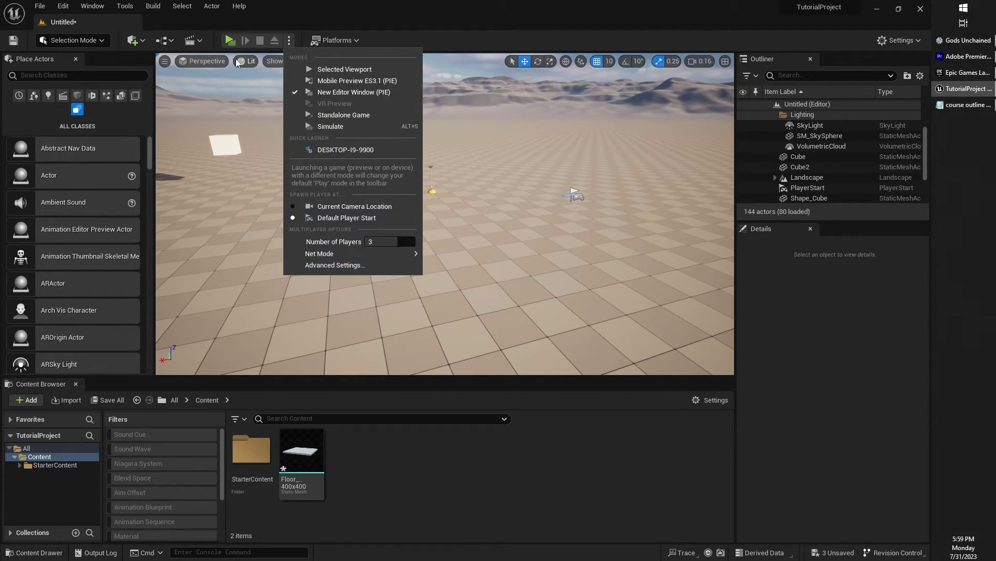
left_click(230, 40)
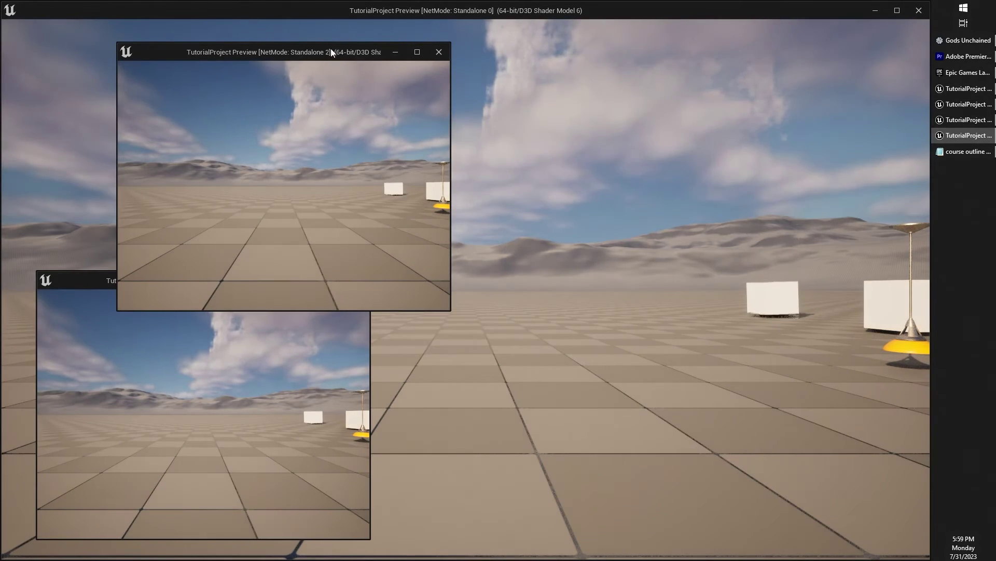
Move one of the client preview windows away from the others, look around in it, and end the play session.
left_click_drag(331, 51, 641, 102)
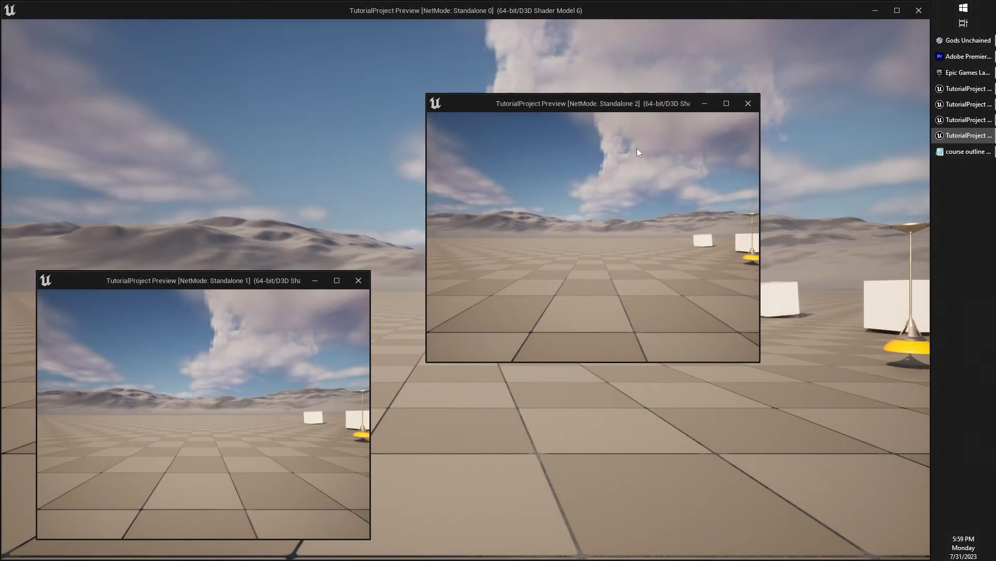
left_click(591, 259)
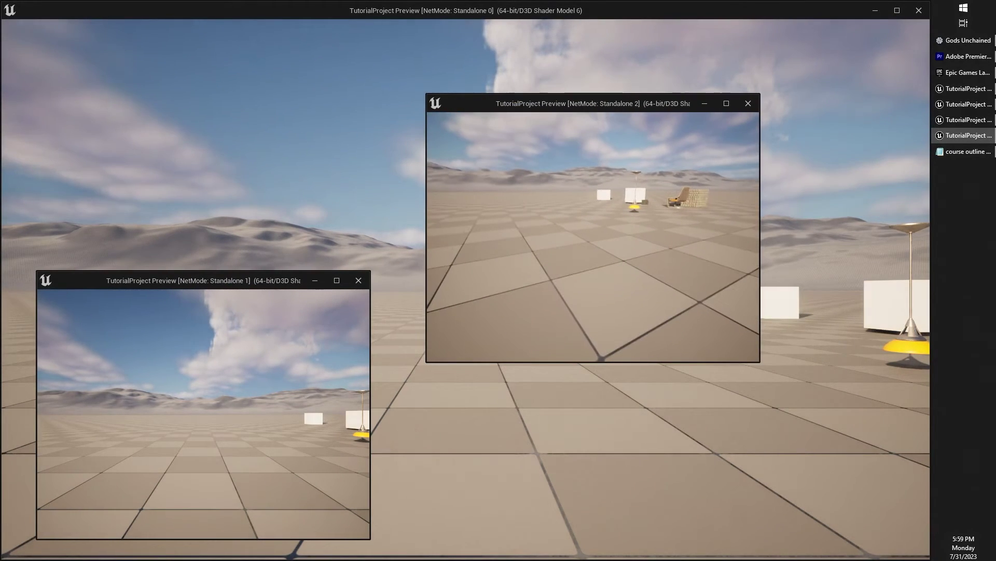
key("Escape")
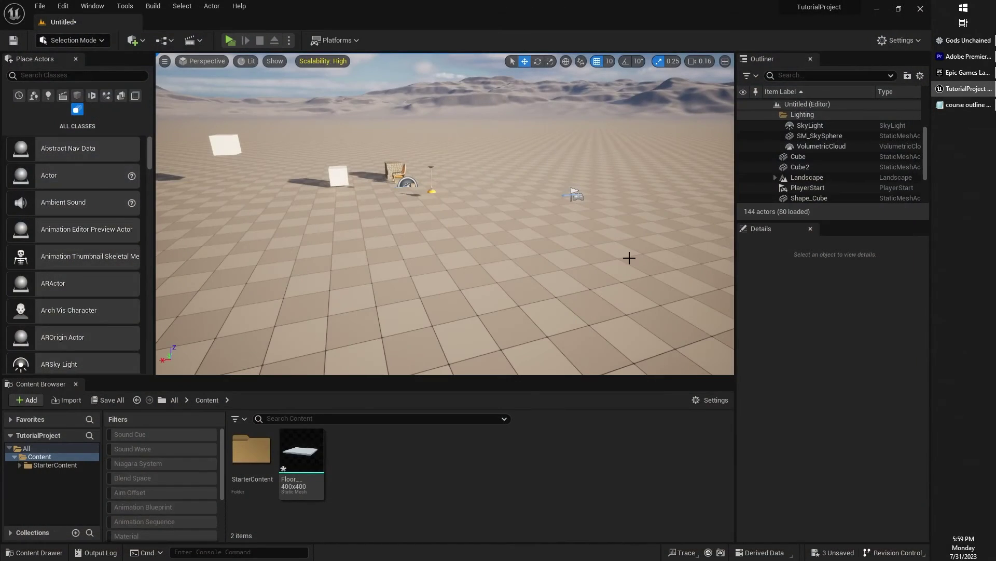
left_click(289, 40)
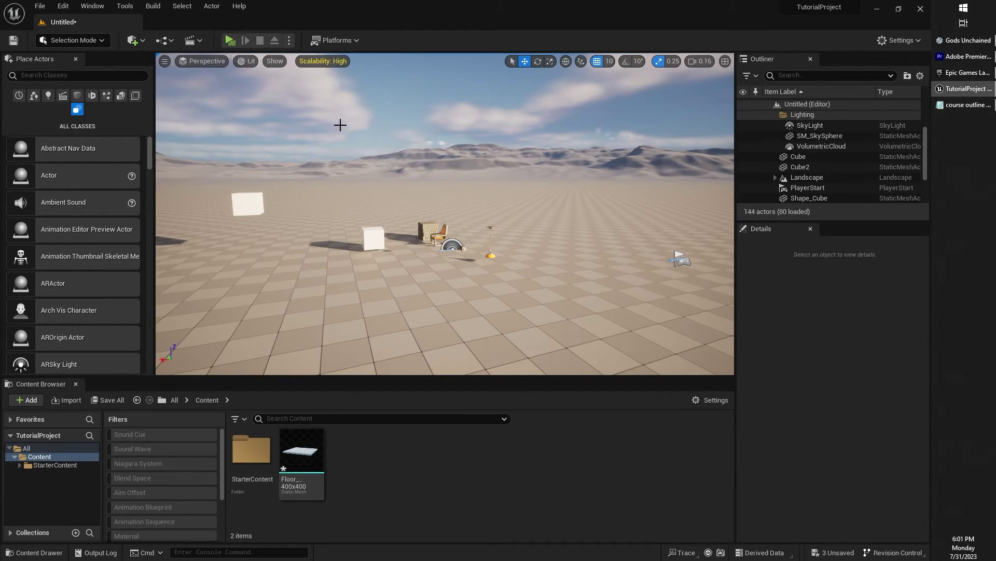
right_click_drag(341, 169, 341, 169)
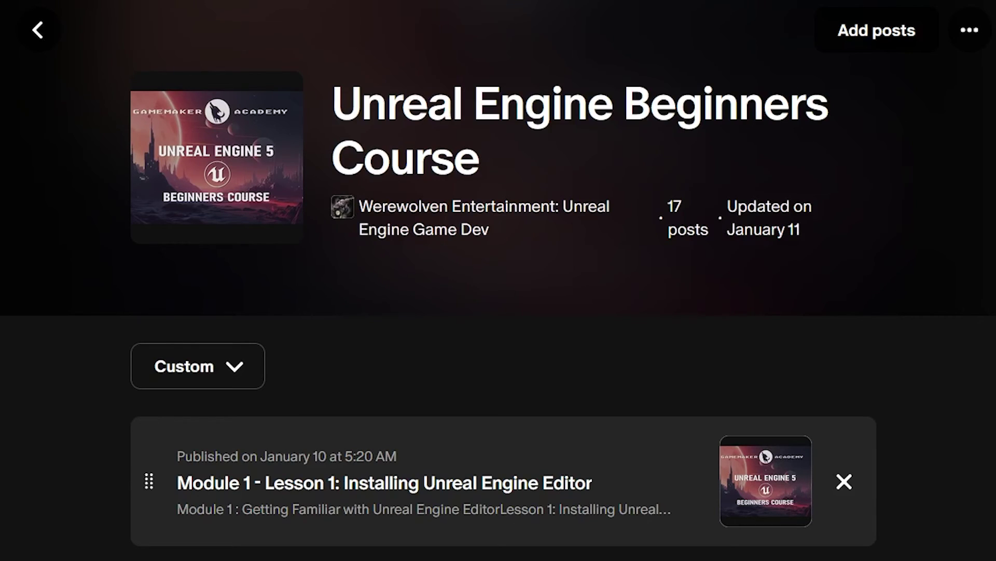
Switch to the Unreal Engine Beginners Course collection page and browse its lesson posts down to Module 2.
scroll(498, 280, "down", 10)
scroll(504, 281, "down", 15)
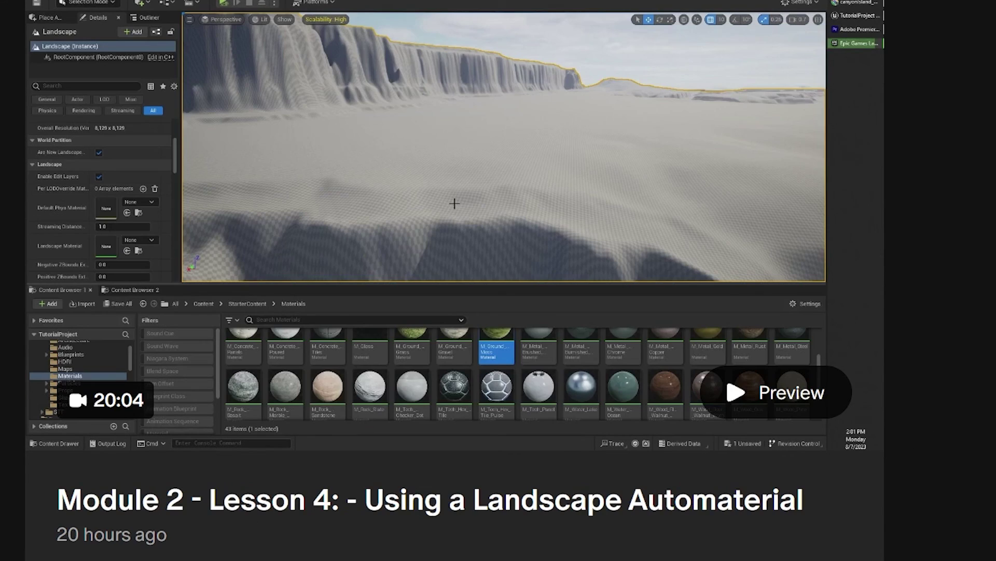
scroll(890, 409, "down", 10)
scroll(891, 411, "down", 5)
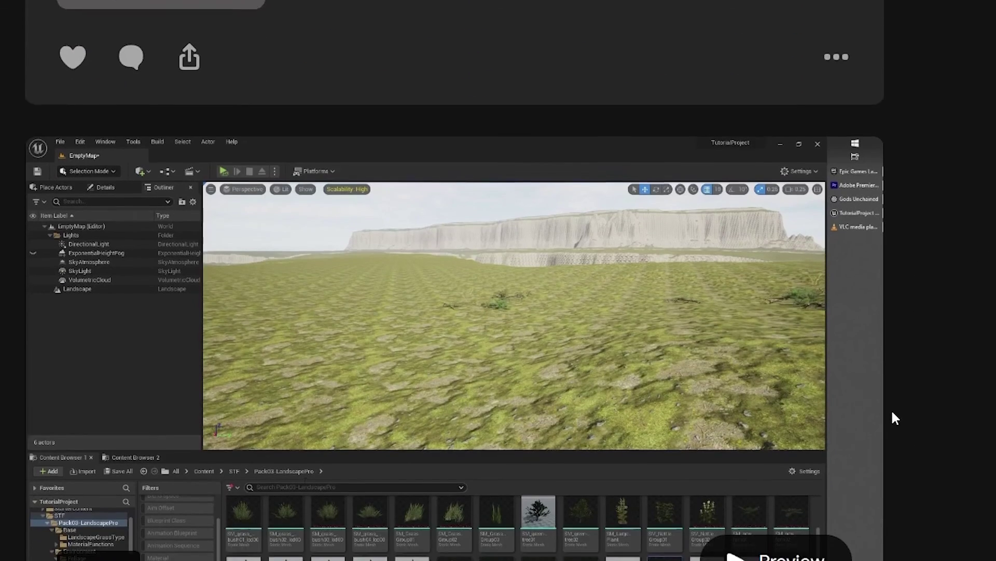